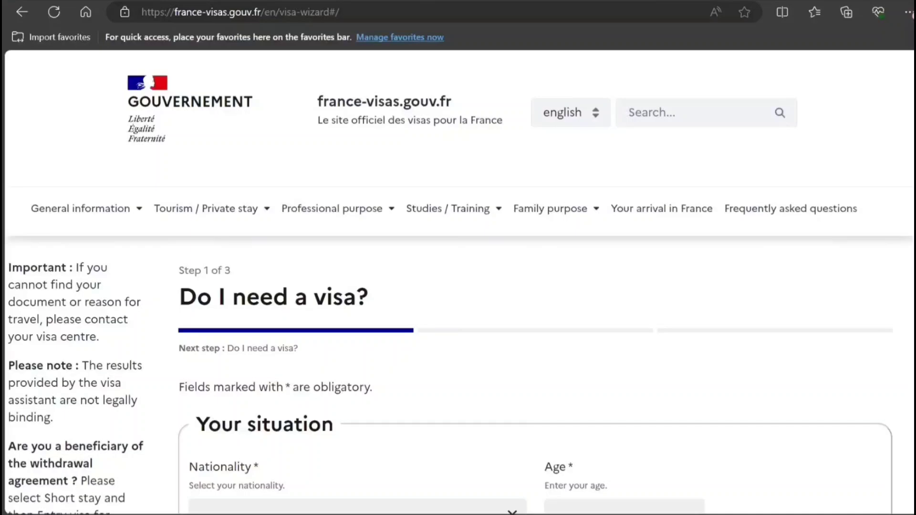
Enter Indian as nationality and 32 as the applicant's age.
{"action": "scroll", "coordinate": [458, 281], "scroll_direction": "down", "scroll_amount": 1}
{"action": "scroll", "coordinate": [594, 191], "scroll_direction": "down", "scroll_amount": 5}
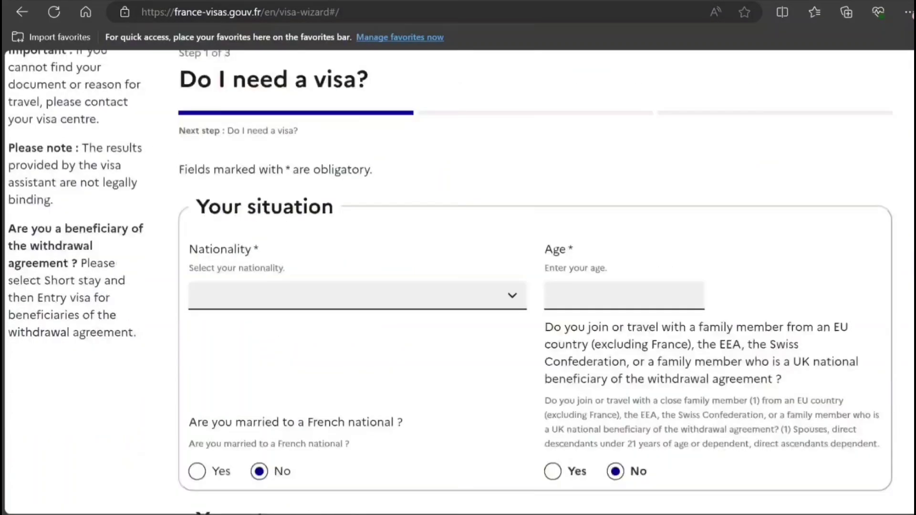
{"action": "left_click", "coordinate": [475, 191]}
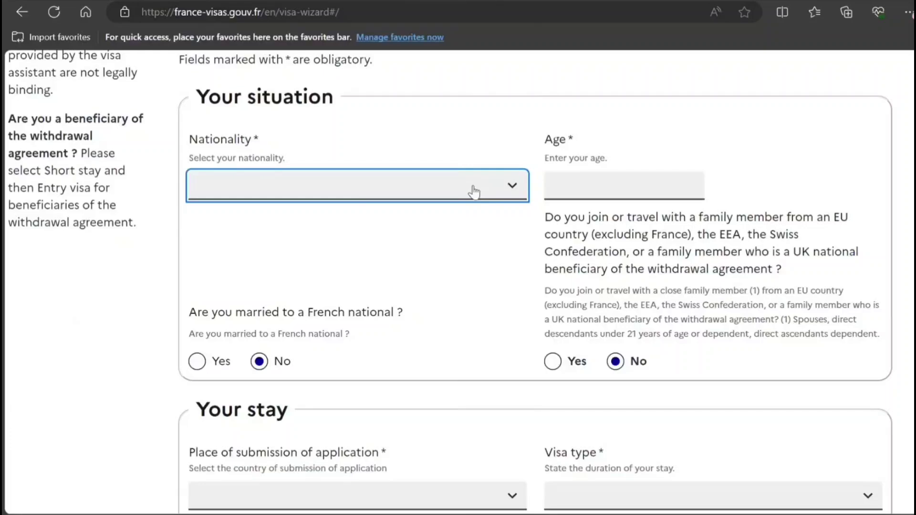
{"action": "type", "text": "indo"}
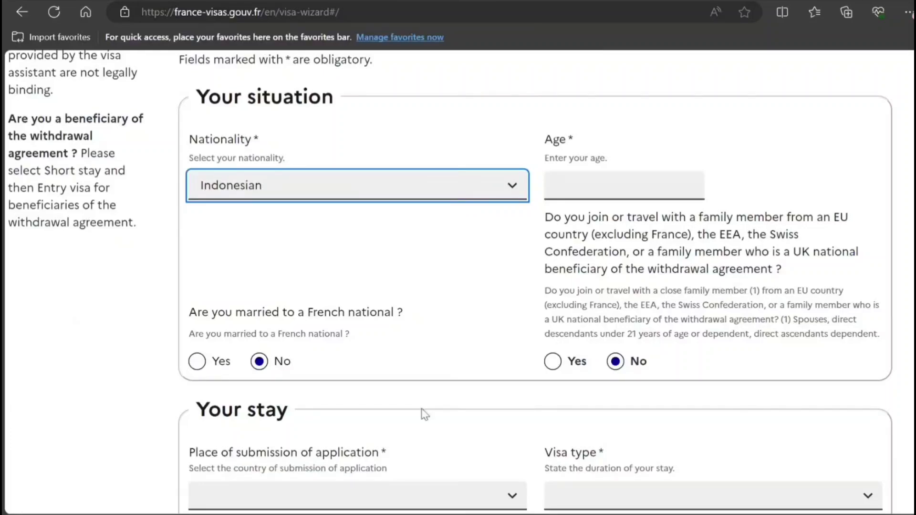
{"action": "left_click", "coordinate": [396, 494]}
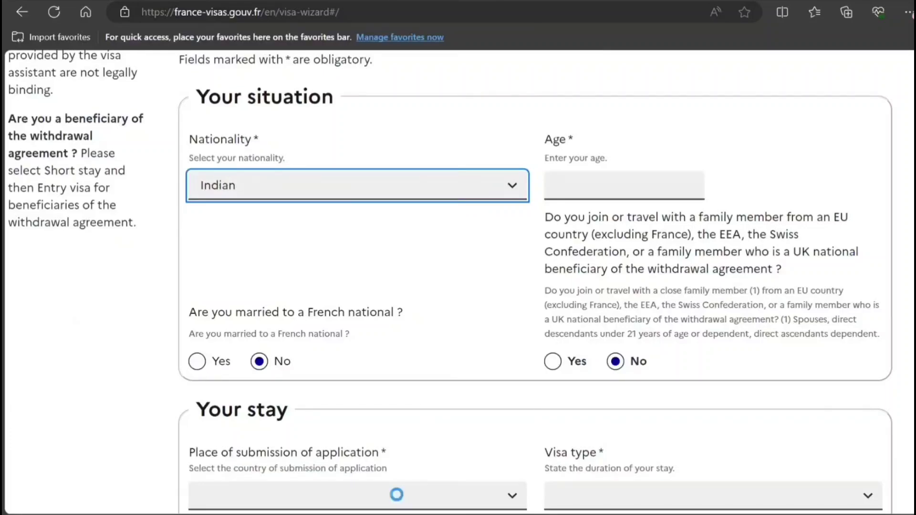
{"action": "left_click", "coordinate": [617, 183]}
{"action": "type", "text": "32"}
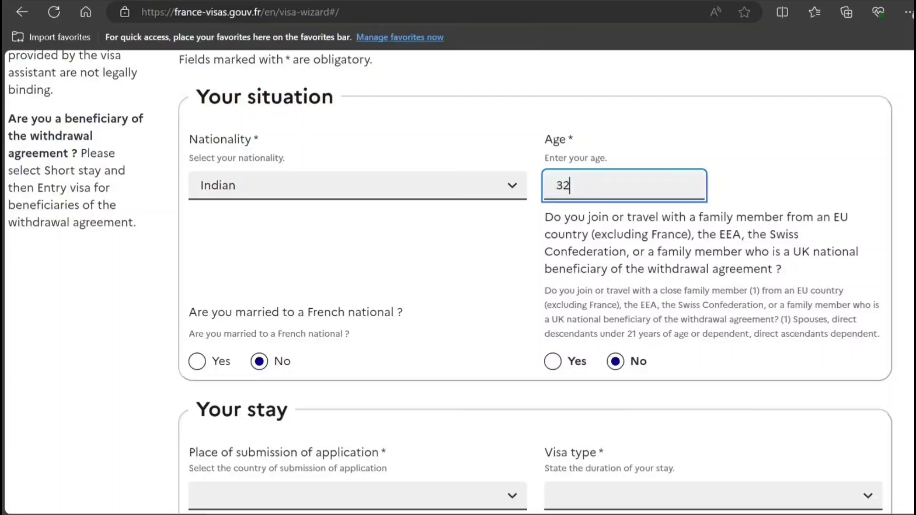
Set submission in India, a Short-stay (≤ 90 days) visa and Reunion as destination.
{"action": "scroll", "coordinate": [553, 200], "scroll_direction": "down", "scroll_amount": 6}
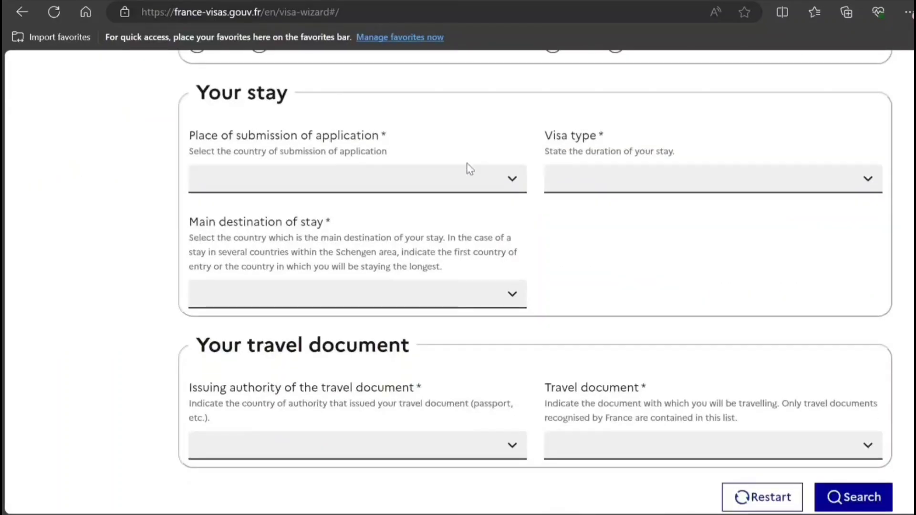
{"action": "left_click", "coordinate": [460, 181]}
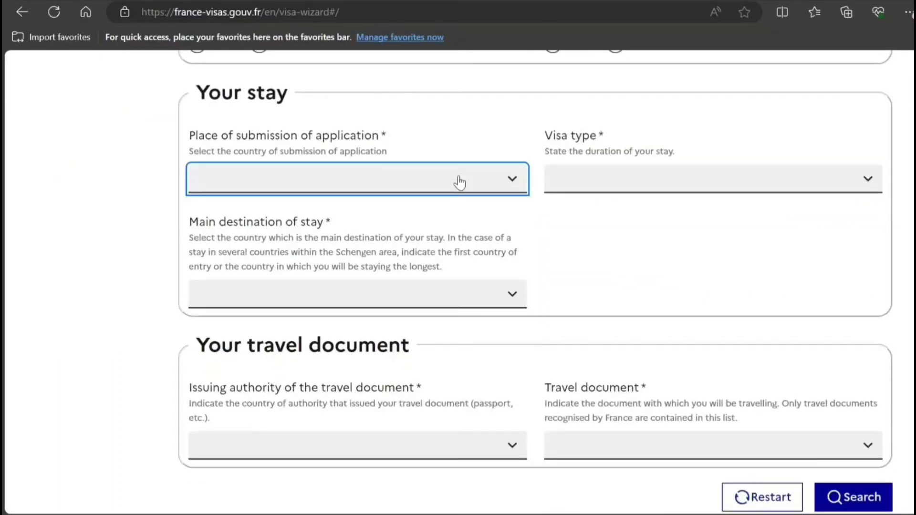
{"action": "type", "text": "in"}
{"action": "left_click", "coordinate": [593, 187]}
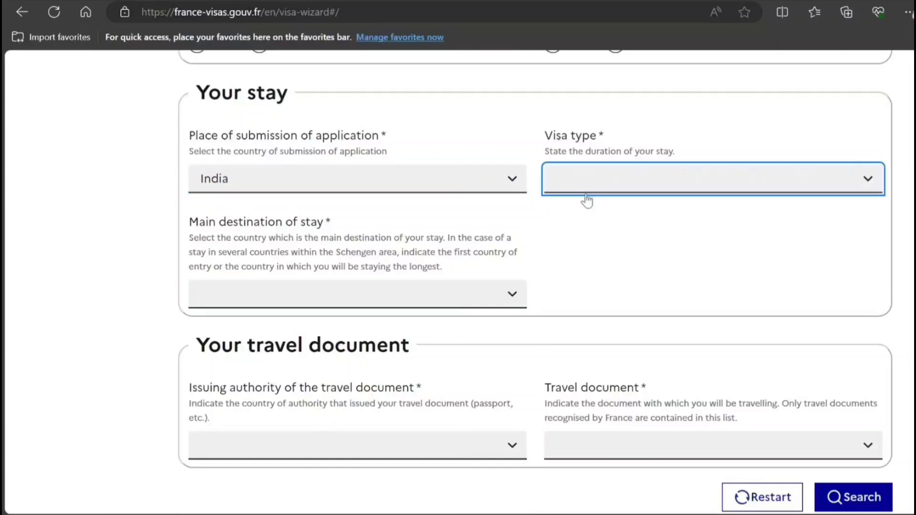
{"action": "key", "text": "Down"}
{"action": "left_click", "coordinate": [353, 318]}
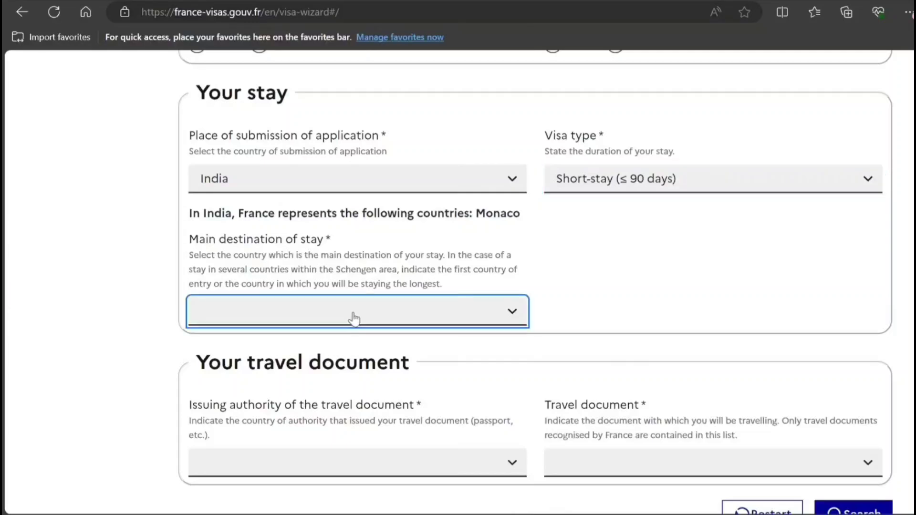
{"action": "left_click", "coordinate": [284, 200]}
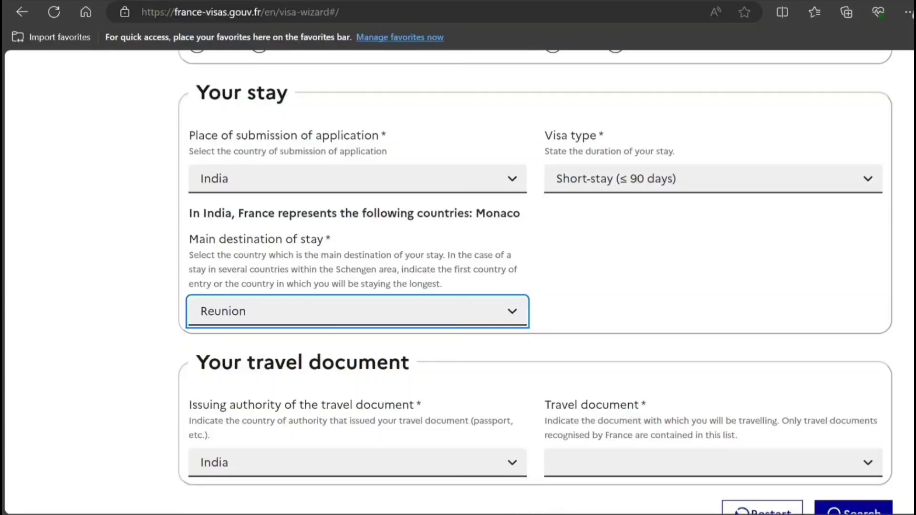
Choose Ordinary passport as travel document and run the visa check.
{"action": "scroll", "coordinate": [638, 296], "scroll_direction": "down", "scroll_amount": 5}
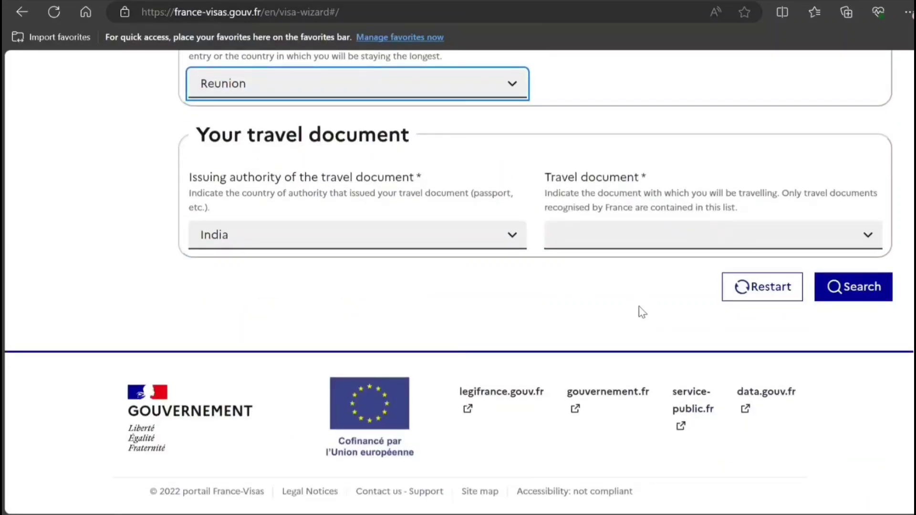
{"action": "left_click", "coordinate": [580, 233]}
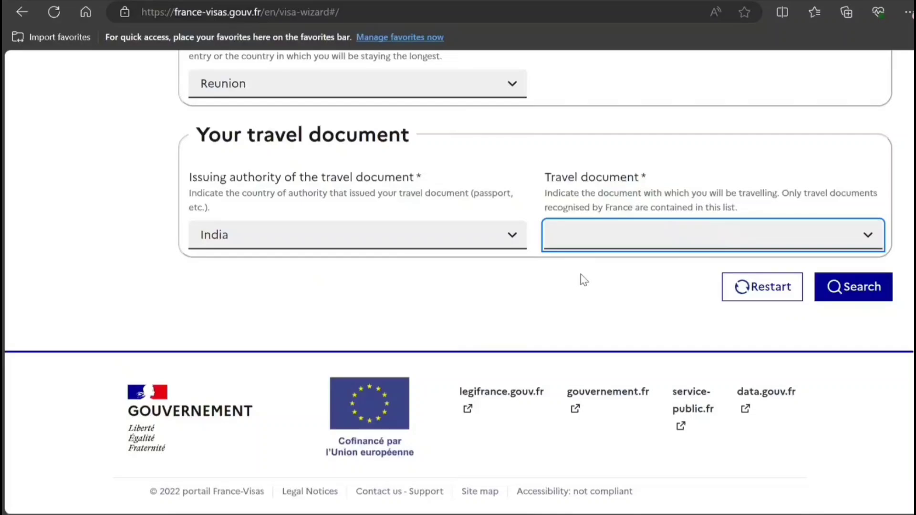
{"action": "left_click", "coordinate": [583, 279]}
{"action": "left_click", "coordinate": [846, 286]}
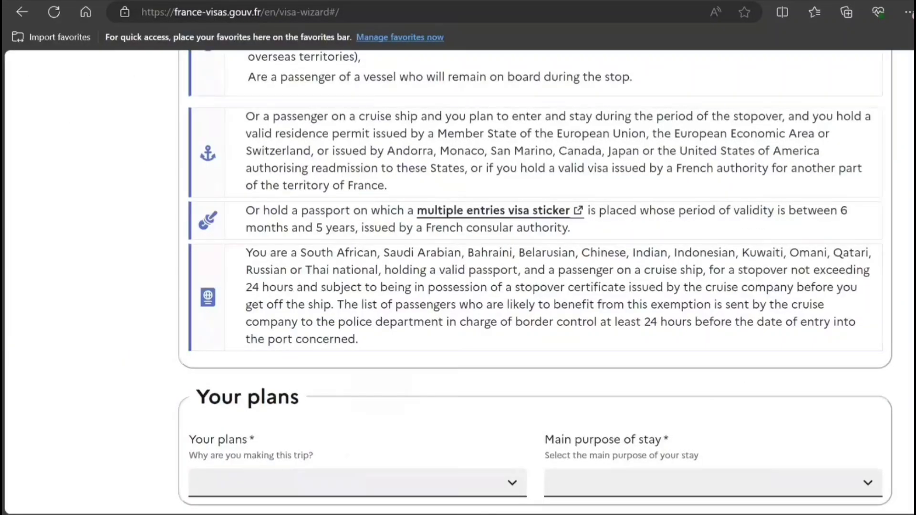
Choose Tourism plans with main purpose Tourism / Private visit and search for required documents.
{"action": "left_click_drag", "start_coordinate": [913, 305], "coordinate": [905, 191]}
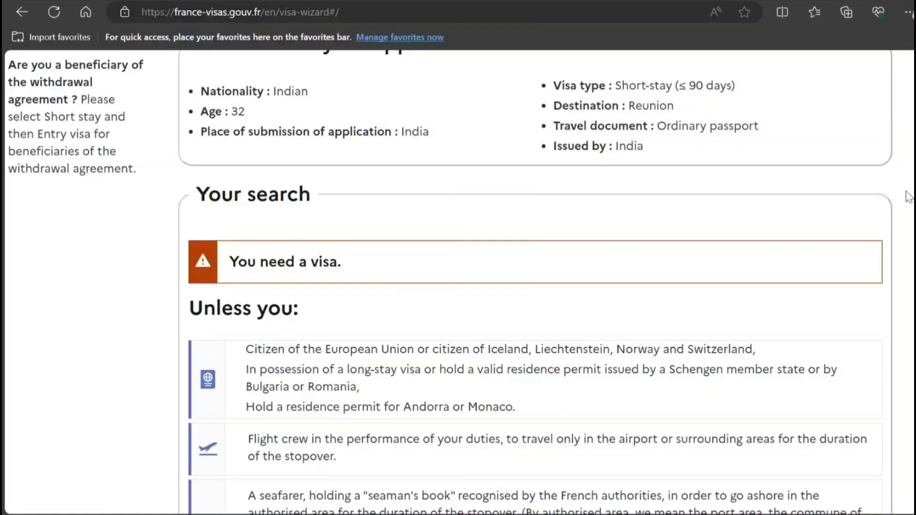
{"action": "scroll", "coordinate": [907, 197], "scroll_direction": "down", "scroll_amount": 3}
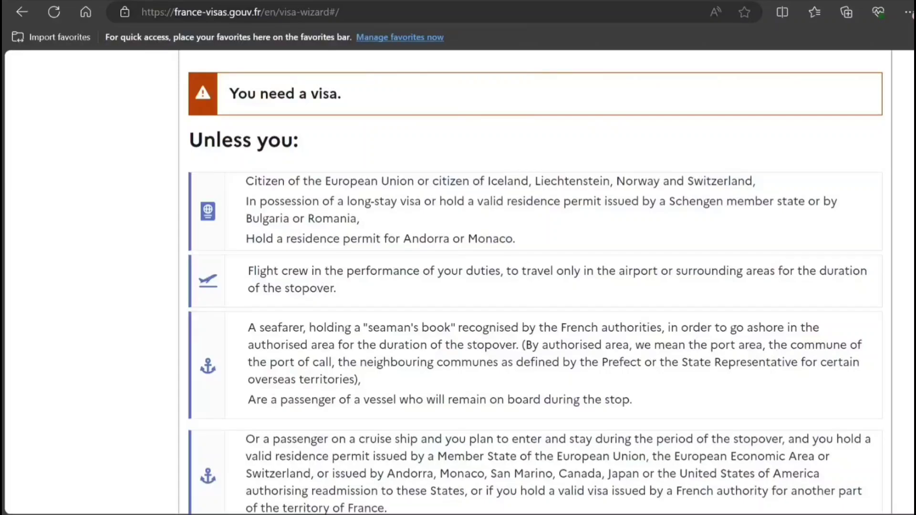
{"action": "scroll", "coordinate": [535, 281], "scroll_direction": "down", "scroll_amount": 1}
{"action": "scroll", "coordinate": [578, 325], "scroll_direction": "down", "scroll_amount": 10}
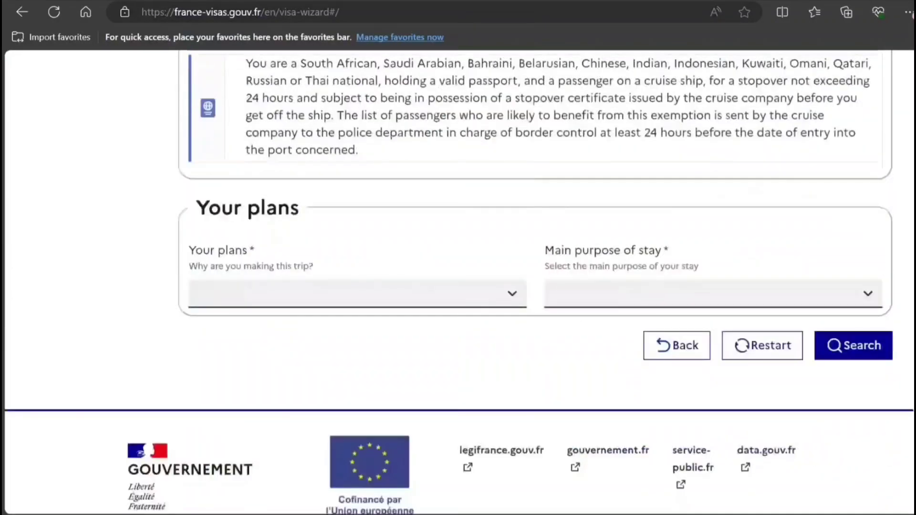
{"action": "left_click", "coordinate": [500, 295]}
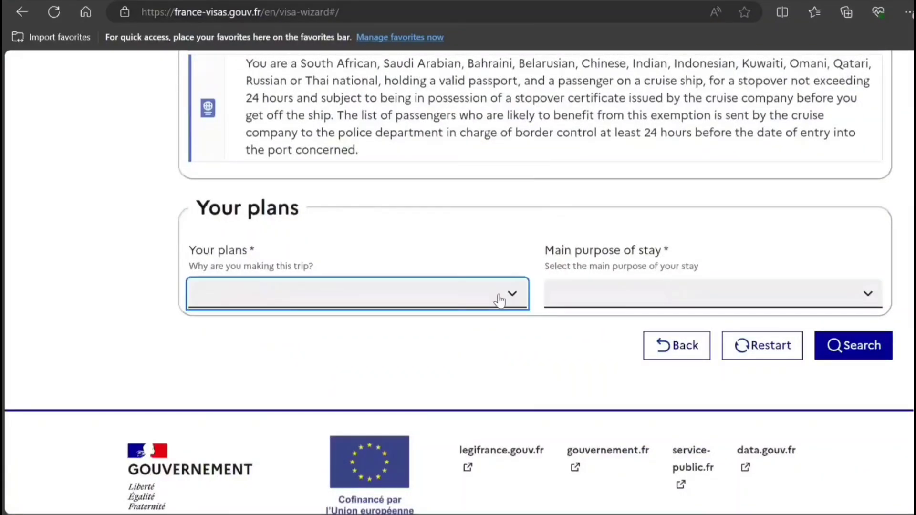
{"action": "left_click", "coordinate": [364, 440]}
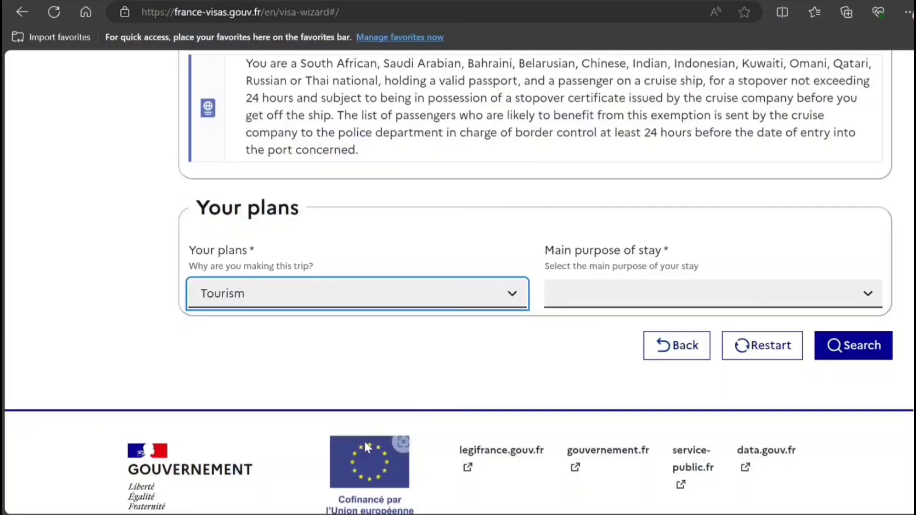
{"action": "left_click", "coordinate": [629, 296]}
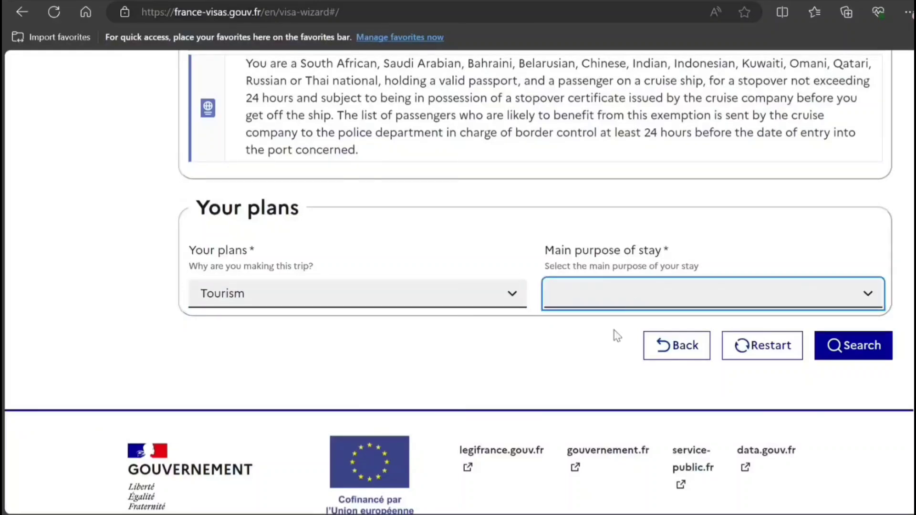
{"action": "left_click", "coordinate": [606, 345]}
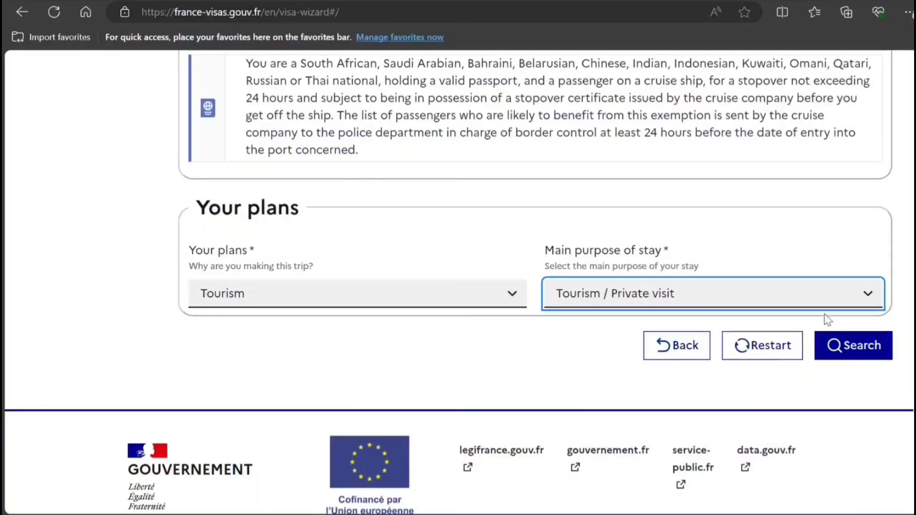
{"action": "left_click", "coordinate": [829, 353]}
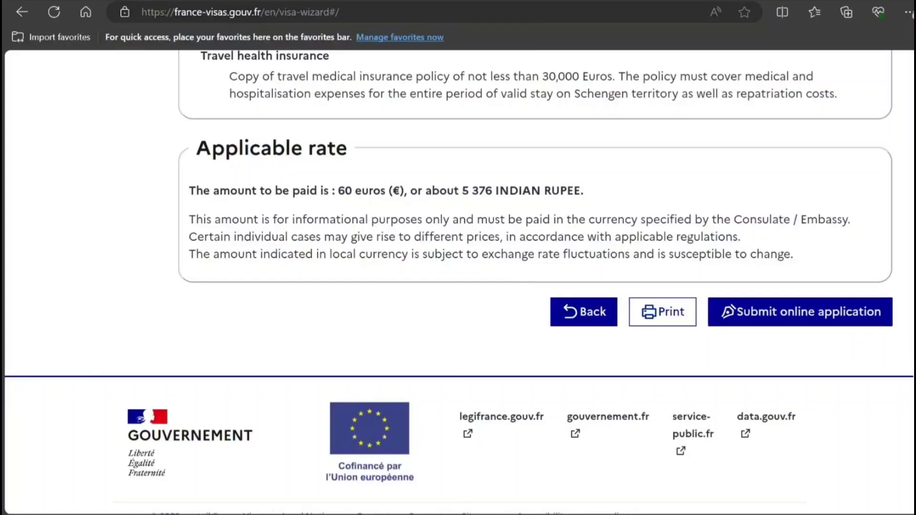
{"action": "scroll", "coordinate": [881, 188], "scroll_direction": "up", "scroll_amount": 10}
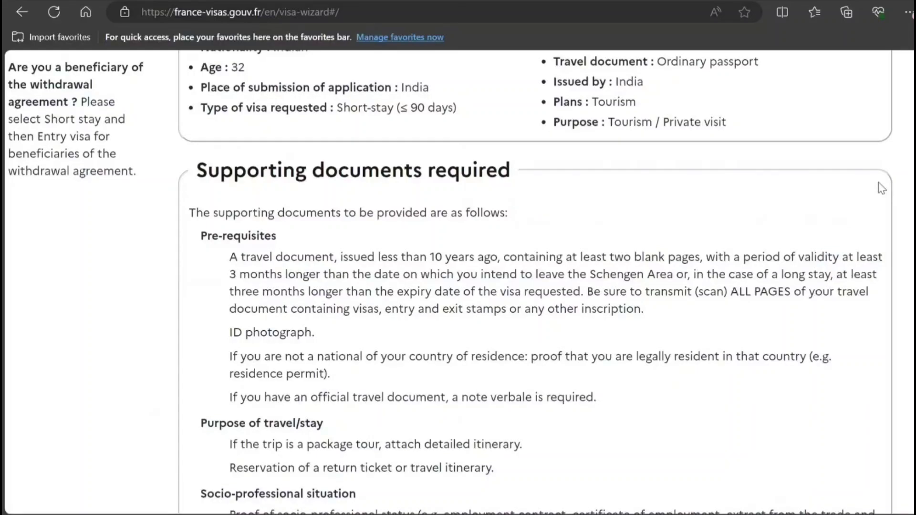
{"action": "scroll", "coordinate": [881, 188], "scroll_direction": "up", "scroll_amount": 1}
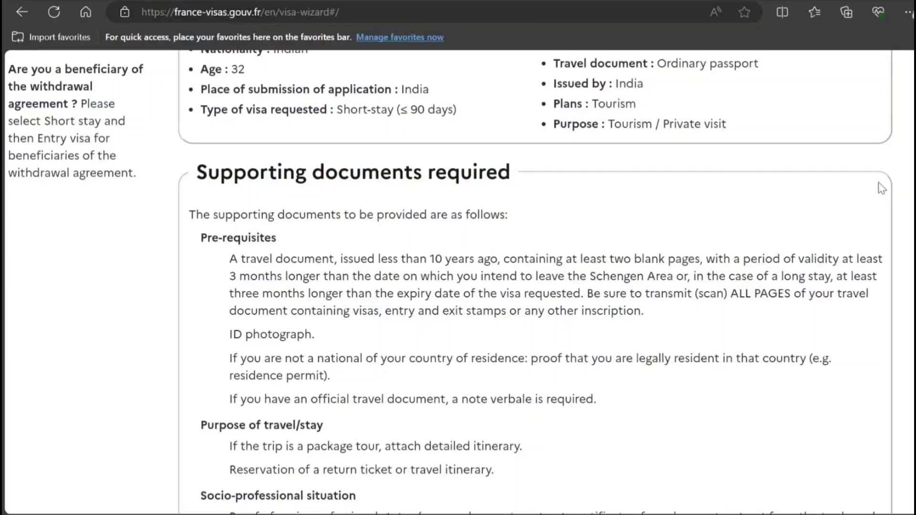
{"action": "scroll", "coordinate": [881, 189], "scroll_direction": "down", "scroll_amount": 3}
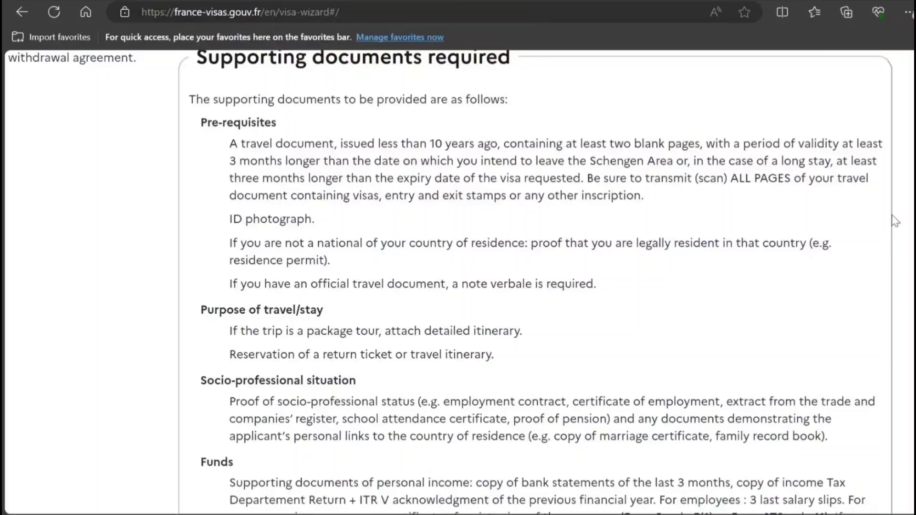
{"action": "scroll", "coordinate": [895, 220], "scroll_direction": "down", "scroll_amount": 3}
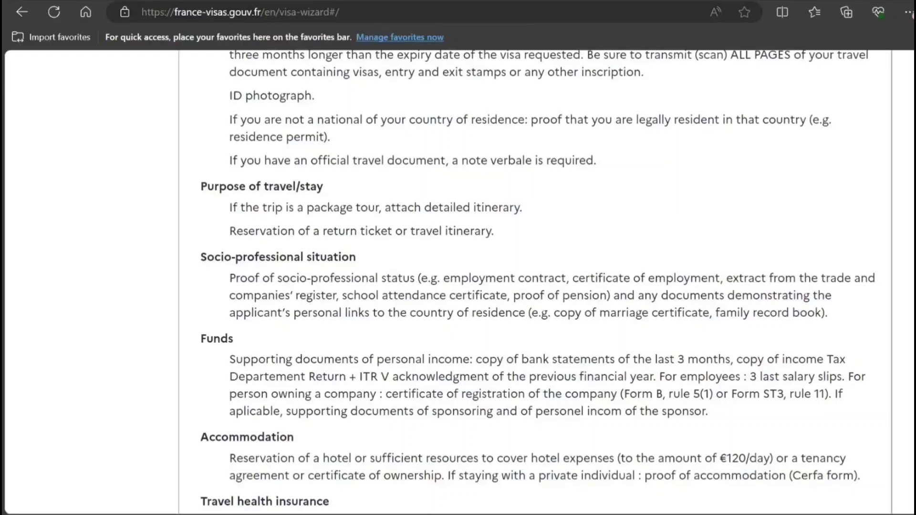
{"action": "scroll", "coordinate": [535, 282], "scroll_direction": "down", "scroll_amount": 2}
{"action": "left_click_drag", "start_coordinate": [362, 272], "coordinate": [461, 279]}
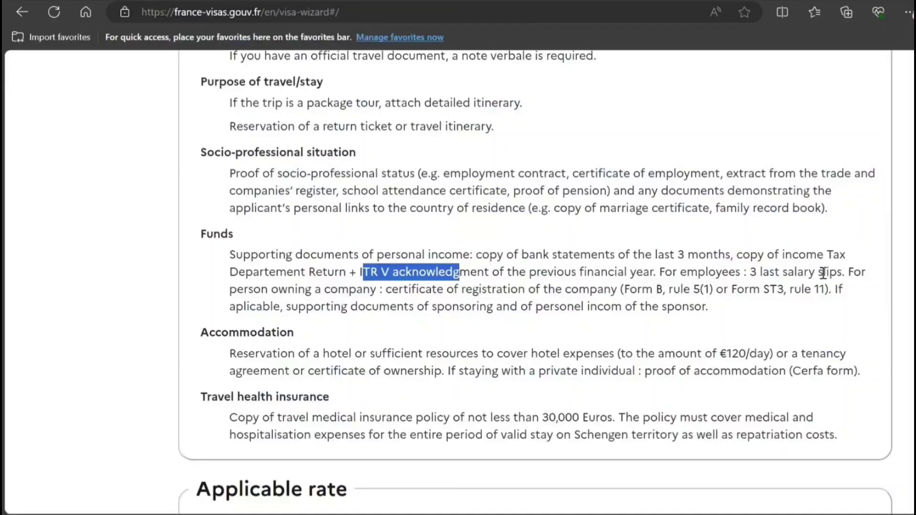
{"action": "left_click_drag", "start_coordinate": [783, 273], "coordinate": [828, 274]}
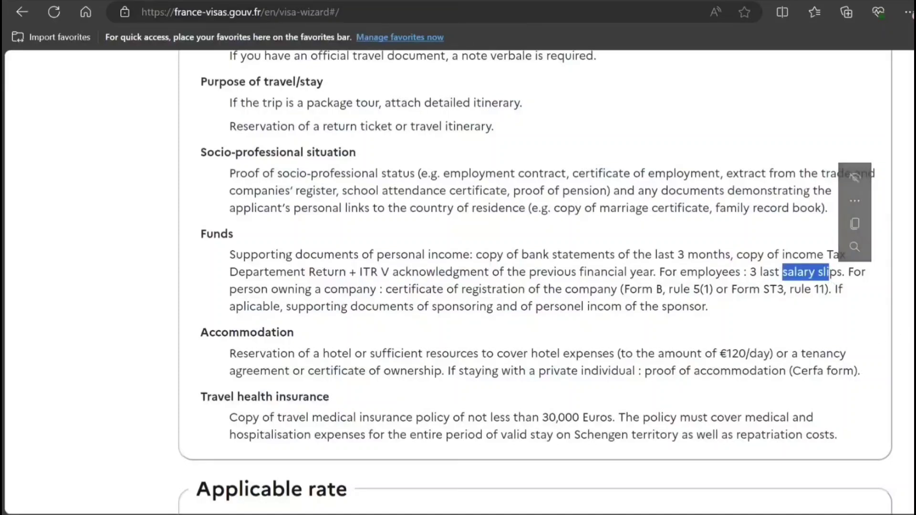
{"action": "left_click_drag", "start_coordinate": [200, 332], "coordinate": [870, 353]}
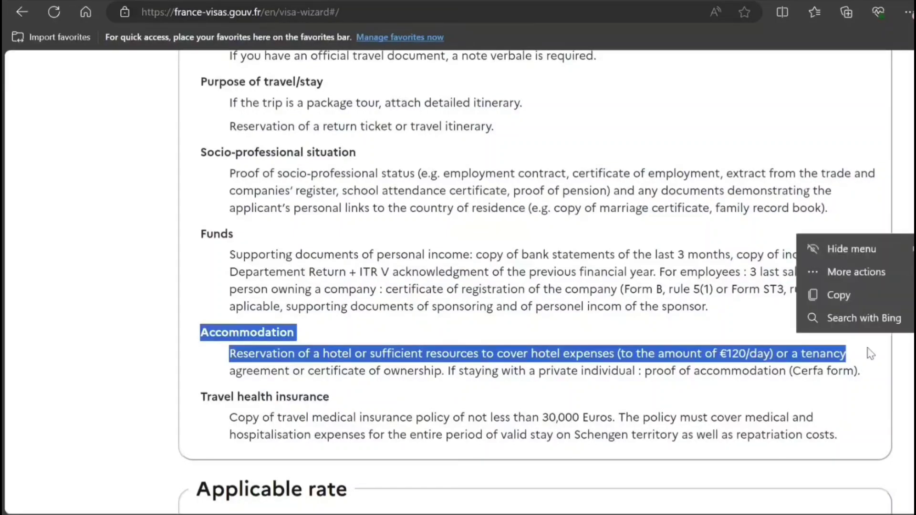
{"action": "left_click", "coordinate": [858, 393]}
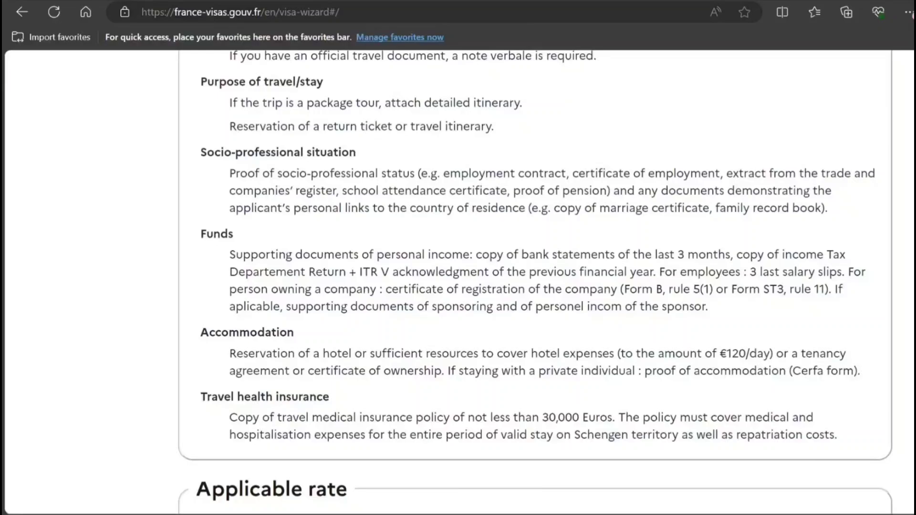
{"action": "scroll", "coordinate": [534, 281], "scroll_direction": "down", "scroll_amount": 2}
{"action": "scroll", "coordinate": [534, 282], "scroll_direction": "down", "scroll_amount": 2}
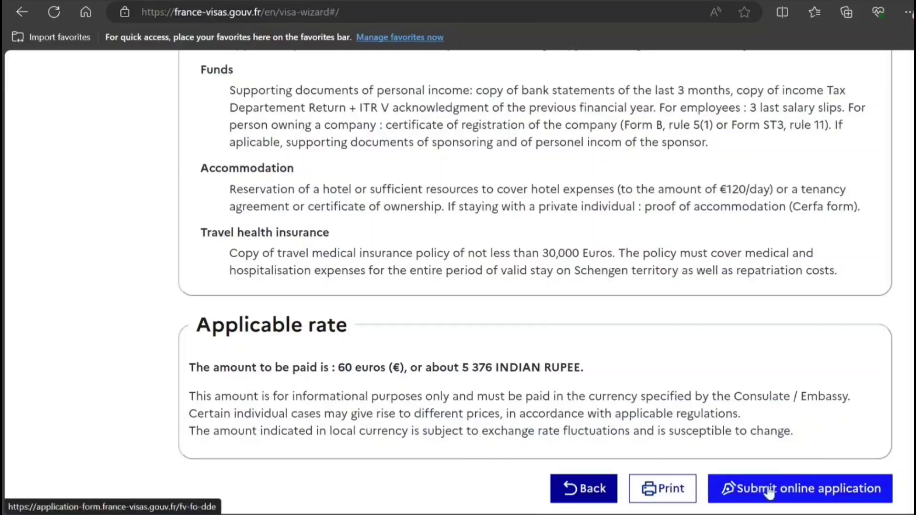
Go to the online application, sign in with the account e-mail and password, and create a new application.
{"action": "left_click", "coordinate": [753, 497]}
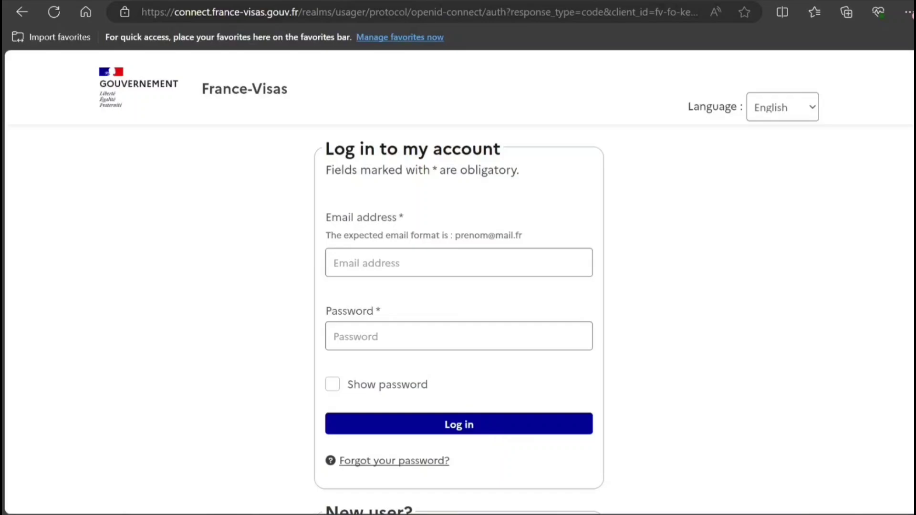
{"action": "left_click", "coordinate": [403, 264]}
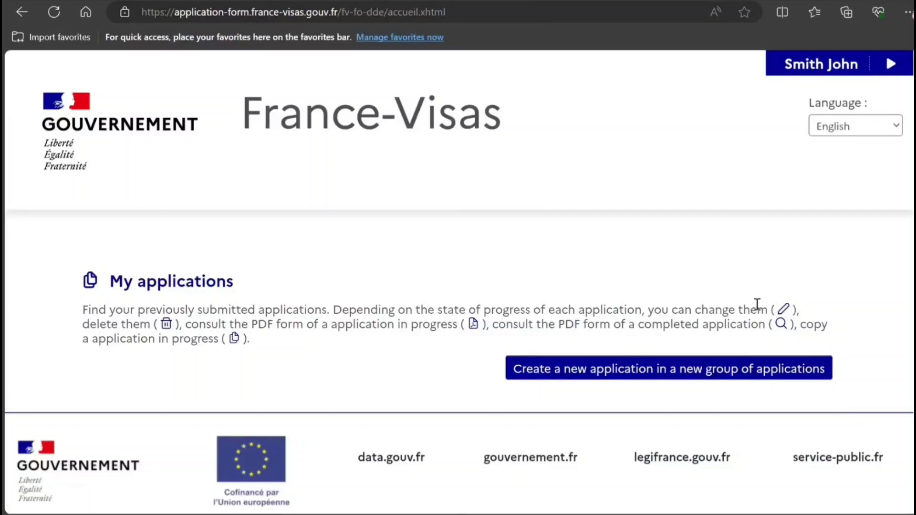
{"action": "left_click", "coordinate": [635, 374]}
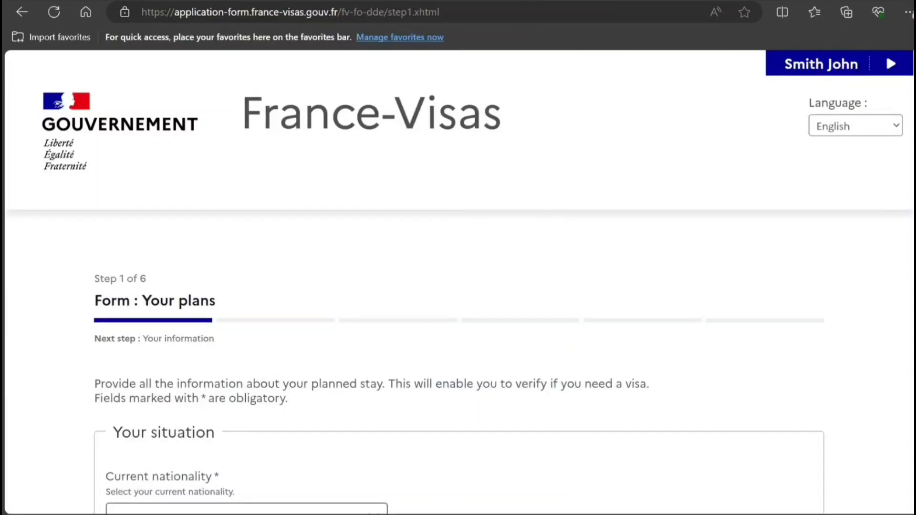
Select Indian as the current nationality.
{"action": "scroll", "coordinate": [353, 215], "scroll_direction": "down", "scroll_amount": 5}
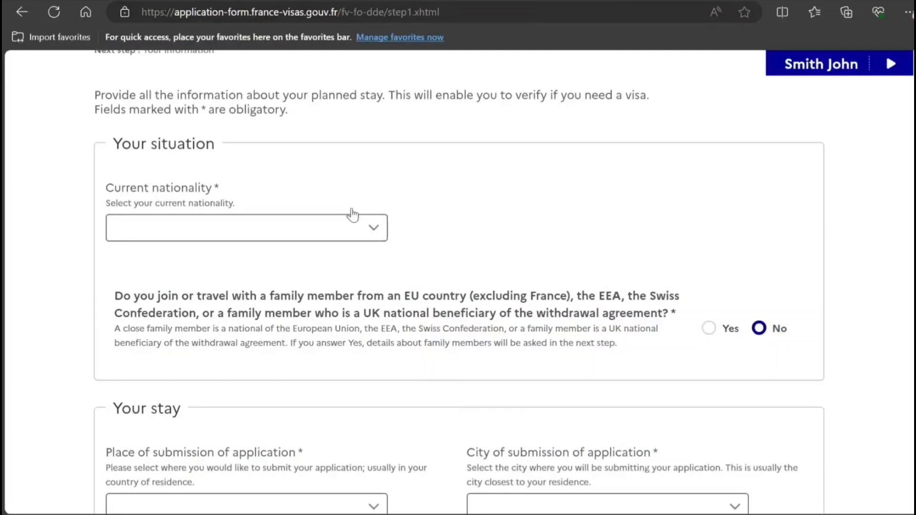
{"action": "left_click", "coordinate": [328, 234]}
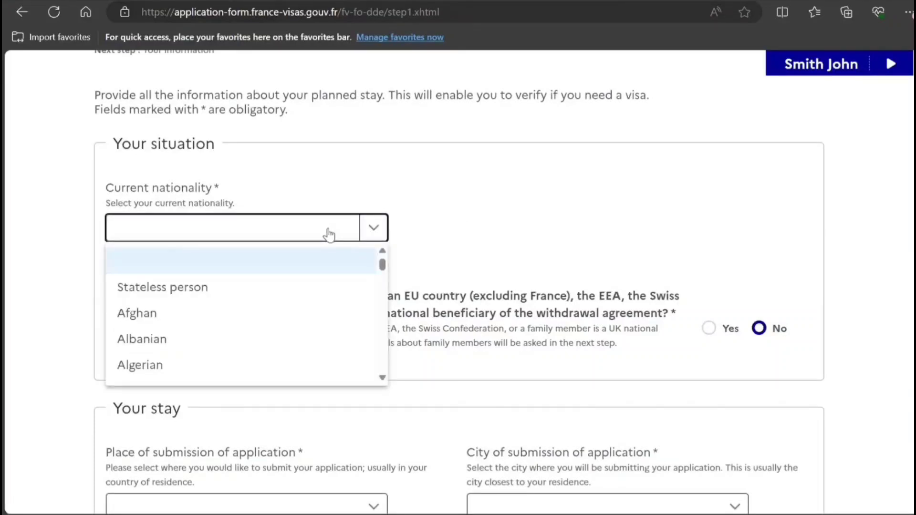
{"action": "type", "text": "in"}
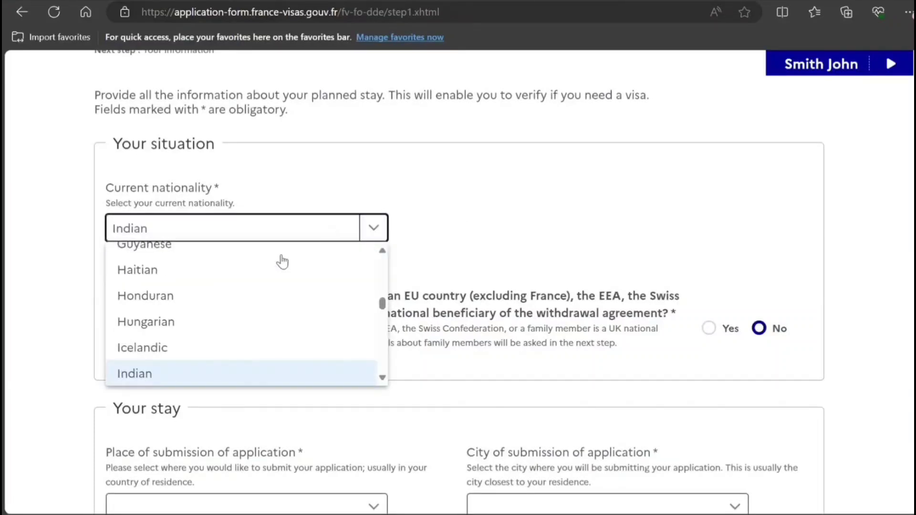
{"action": "left_click", "coordinate": [161, 380]}
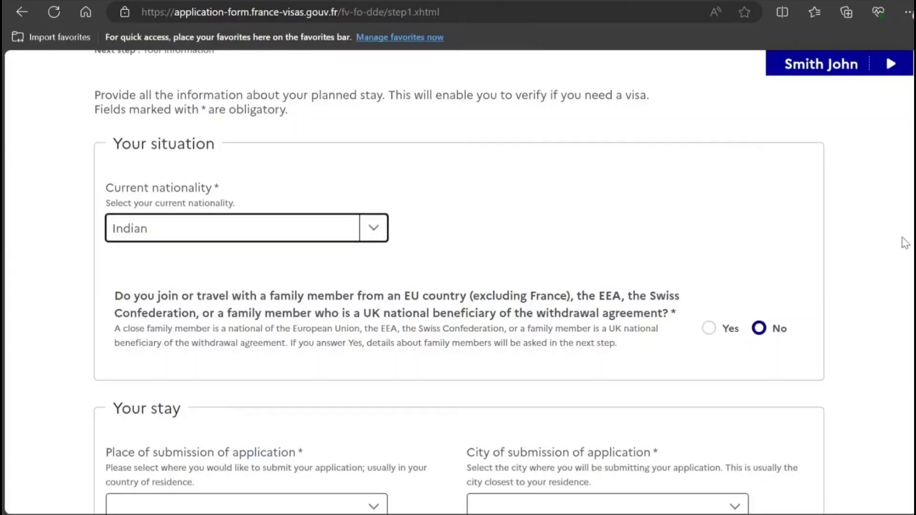
Set the place of submission to India, city New Delhi.
{"action": "scroll", "coordinate": [458, 281], "scroll_direction": "down", "scroll_amount": 5}
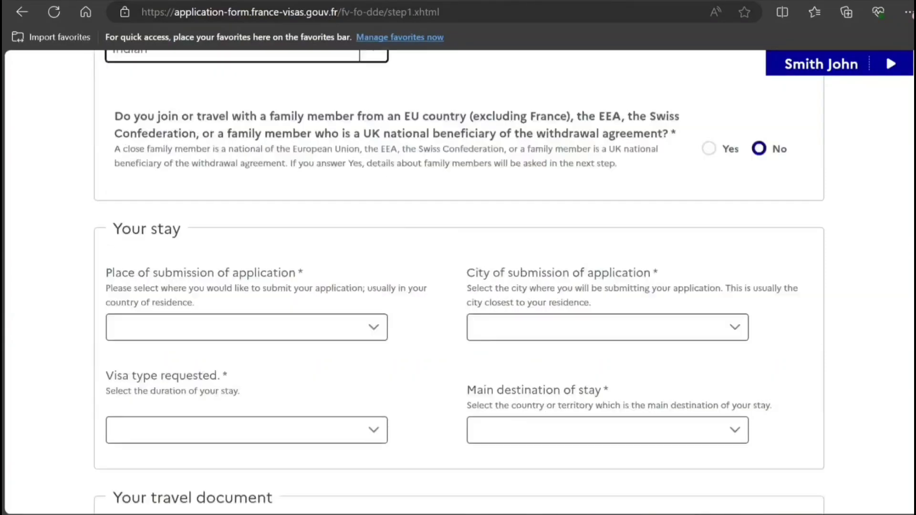
{"action": "left_click", "coordinate": [337, 244]}
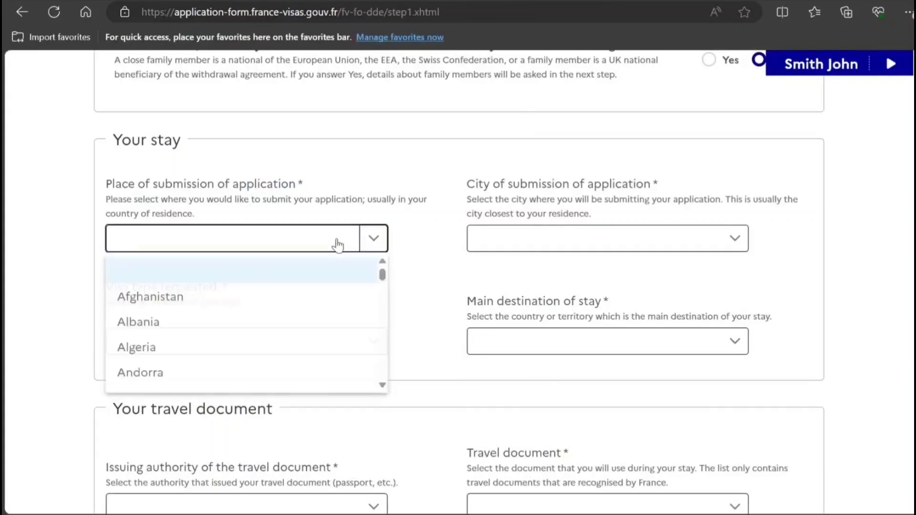
{"action": "type", "text": "in"}
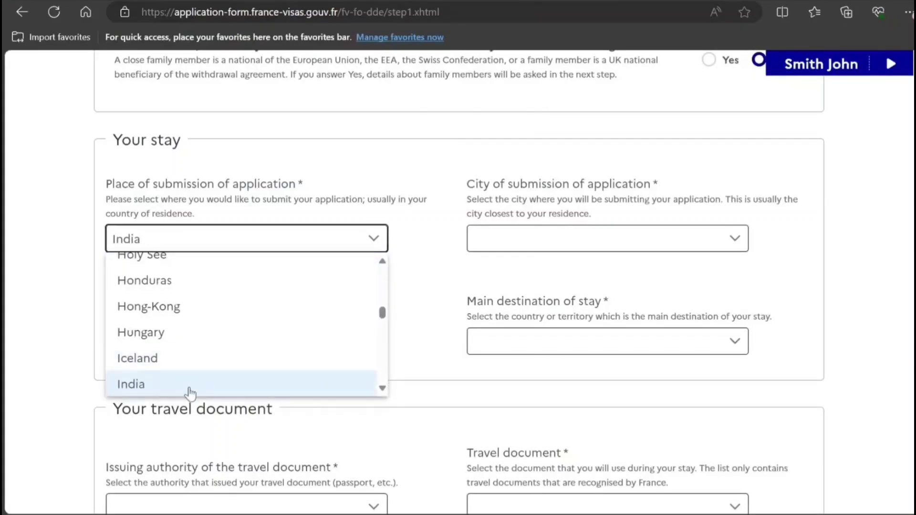
{"action": "left_click", "coordinate": [186, 385]}
{"action": "left_click", "coordinate": [570, 241]}
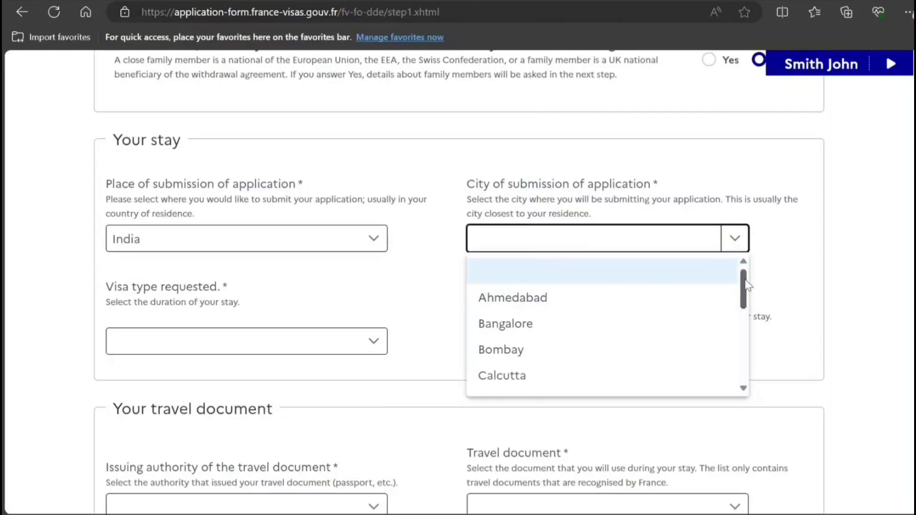
{"action": "left_click_drag", "start_coordinate": [745, 285], "coordinate": [748, 374]}
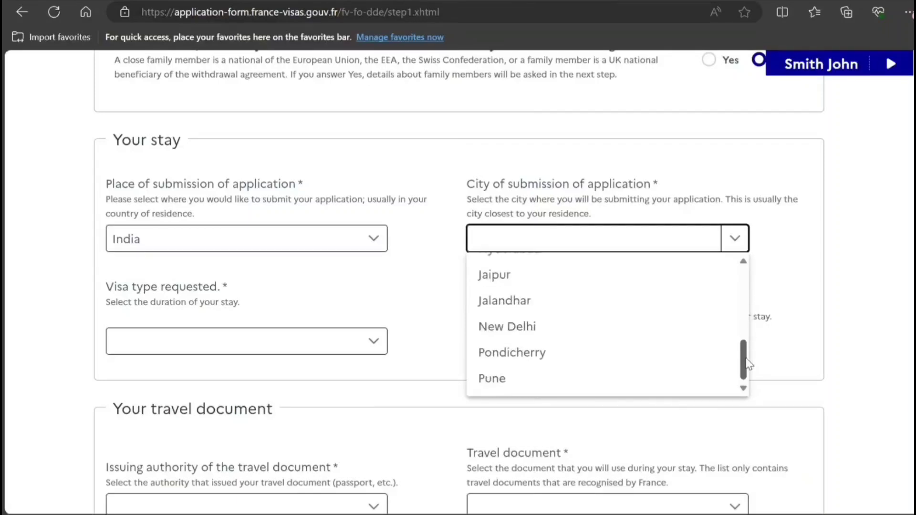
{"action": "left_click", "coordinate": [623, 332]}
Choose a Short-stay (≤ 90 days) visa with Reunion as main destination.
{"action": "left_click", "coordinate": [186, 348]}
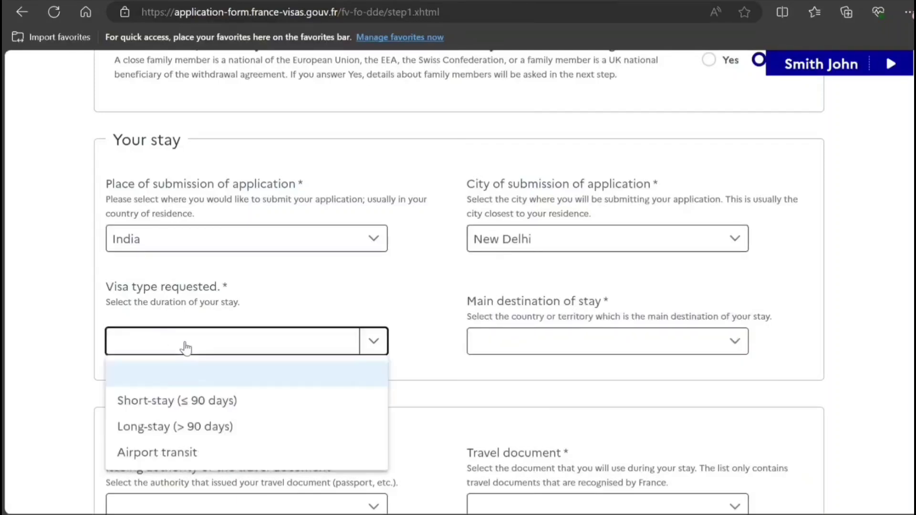
{"action": "left_click", "coordinate": [173, 401]}
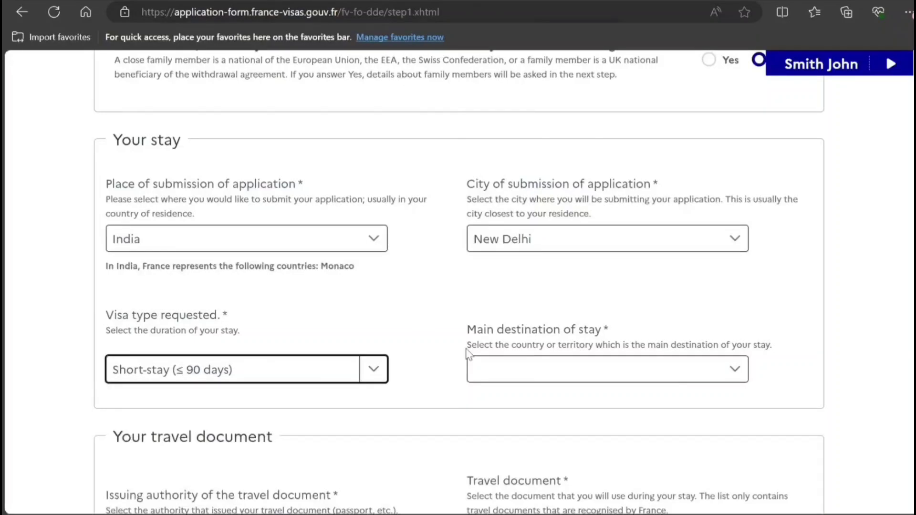
{"action": "left_click", "coordinate": [511, 375]}
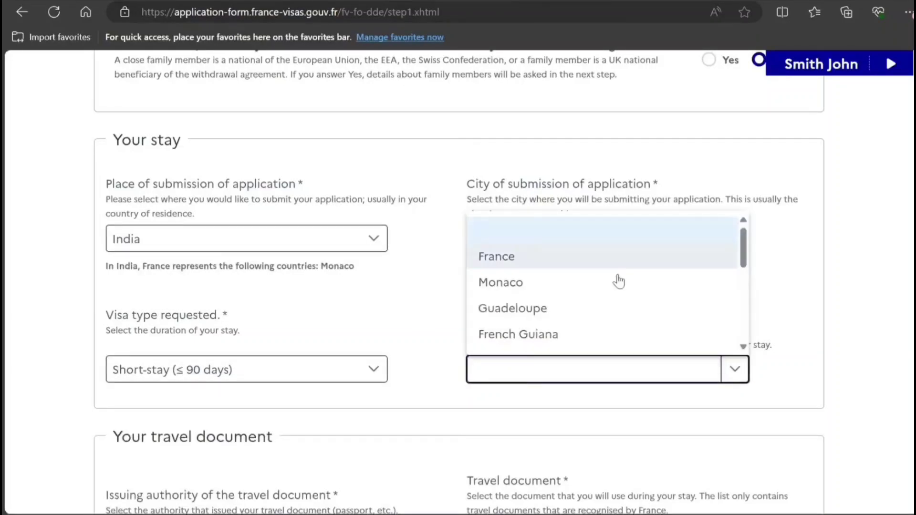
{"action": "left_click_drag", "start_coordinate": [741, 249], "coordinate": [748, 306]}
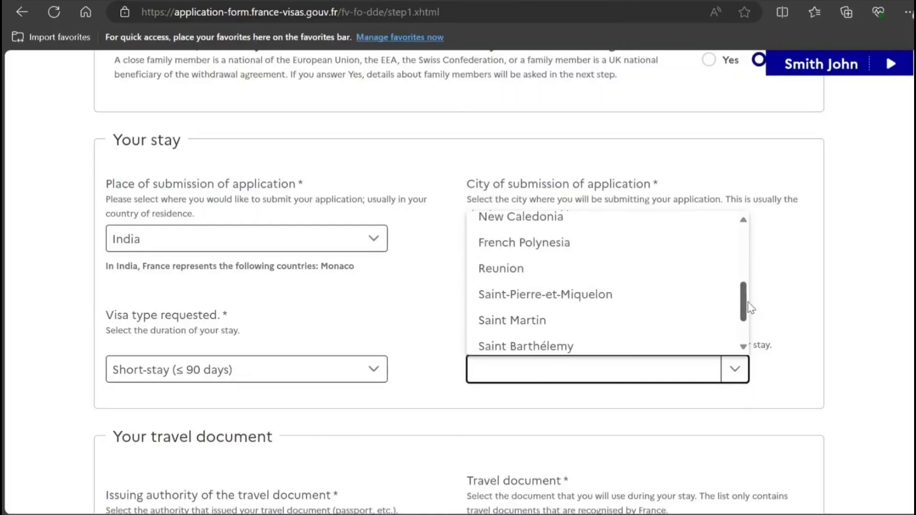
{"action": "left_click", "coordinate": [648, 277]}
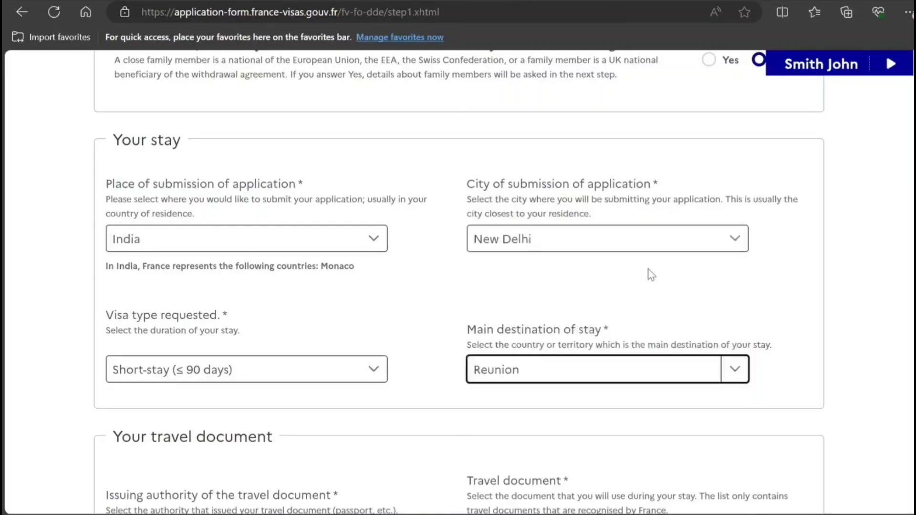
{"action": "left_click", "coordinate": [814, 296]}
Select Ordinary passport and enter the passport number.
{"action": "scroll", "coordinate": [680, 268], "scroll_direction": "down", "scroll_amount": 6}
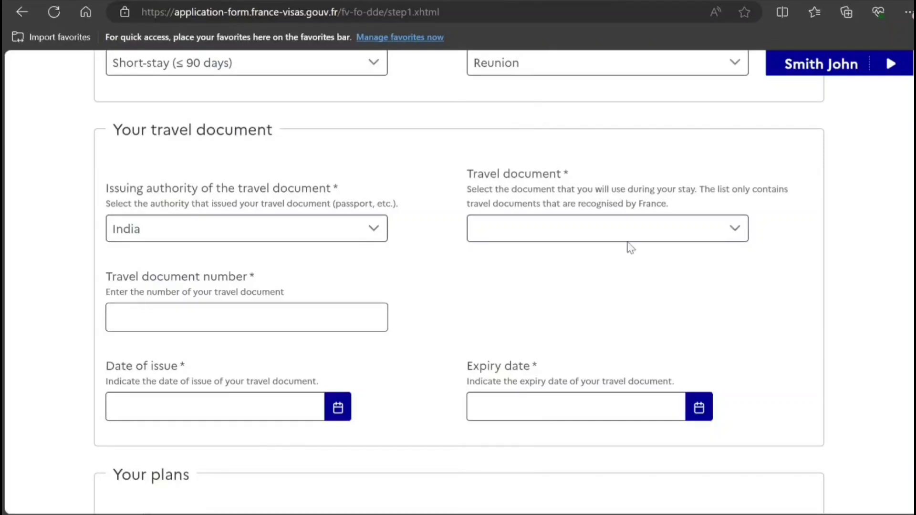
{"action": "left_click", "coordinate": [622, 237]}
{"action": "left_click", "coordinate": [535, 288]}
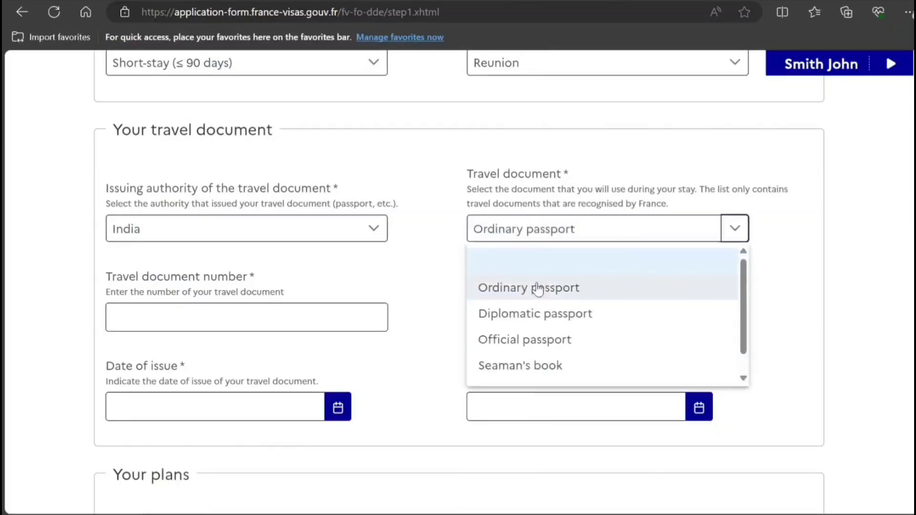
{"action": "left_click", "coordinate": [288, 316]}
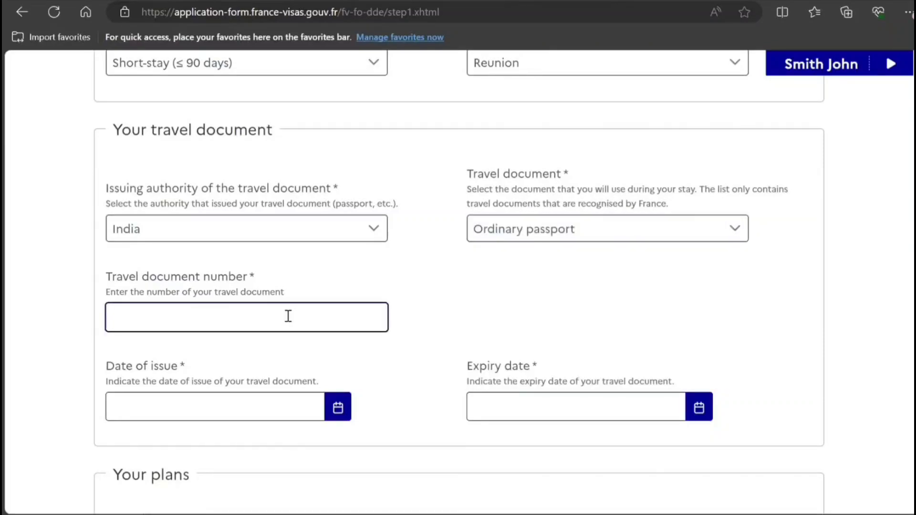
Set the passport issue date to 01/06/2022 and expiry date to 01/06/2032.
{"action": "left_click", "coordinate": [263, 417]}
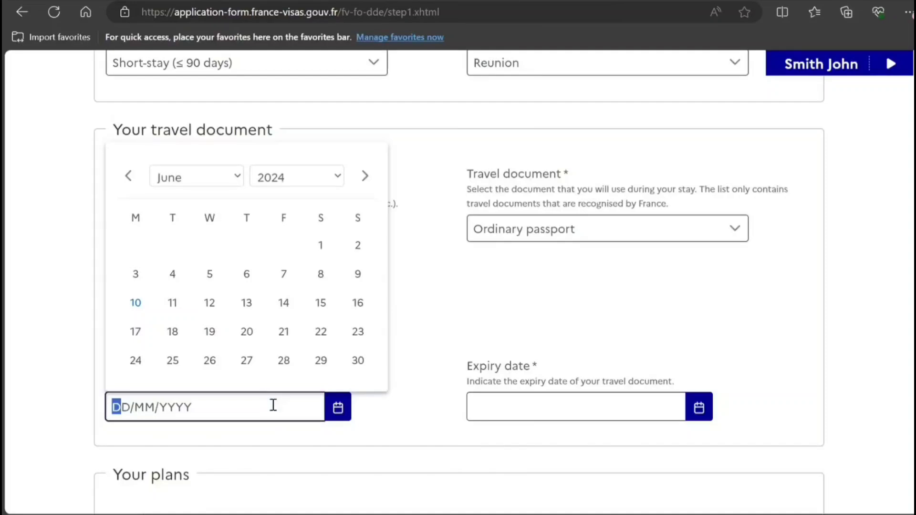
{"action": "left_click", "coordinate": [283, 175]}
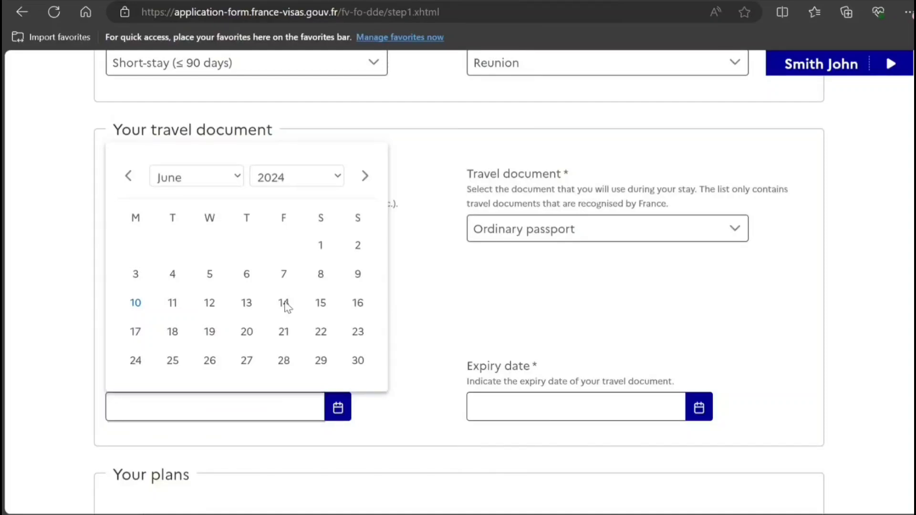
{"action": "left_click", "coordinate": [284, 337]}
{"action": "left_click", "coordinate": [210, 245]}
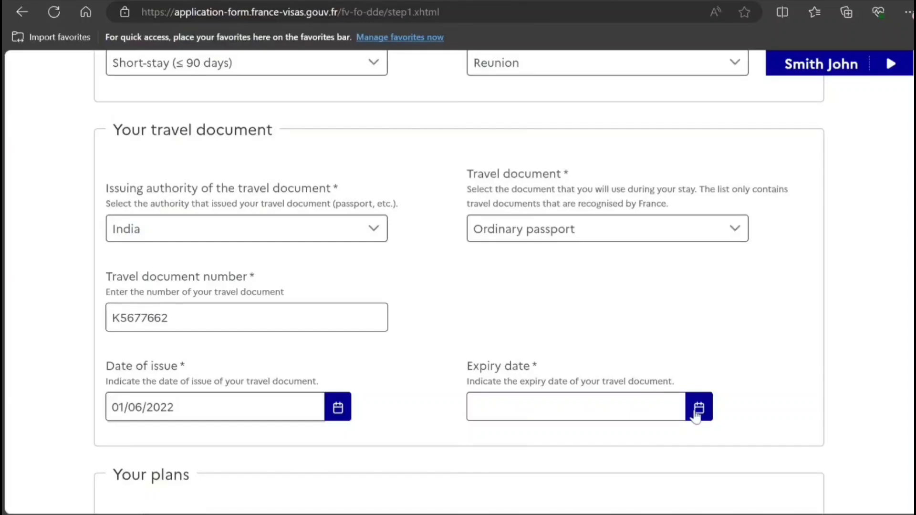
{"action": "left_click", "coordinate": [670, 406]}
{"action": "left_click", "coordinate": [656, 180]}
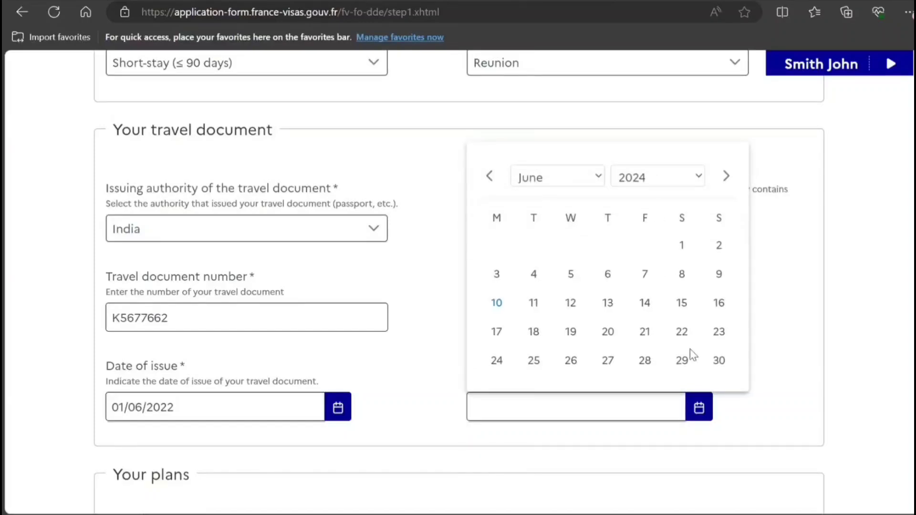
{"action": "left_click", "coordinate": [645, 484]}
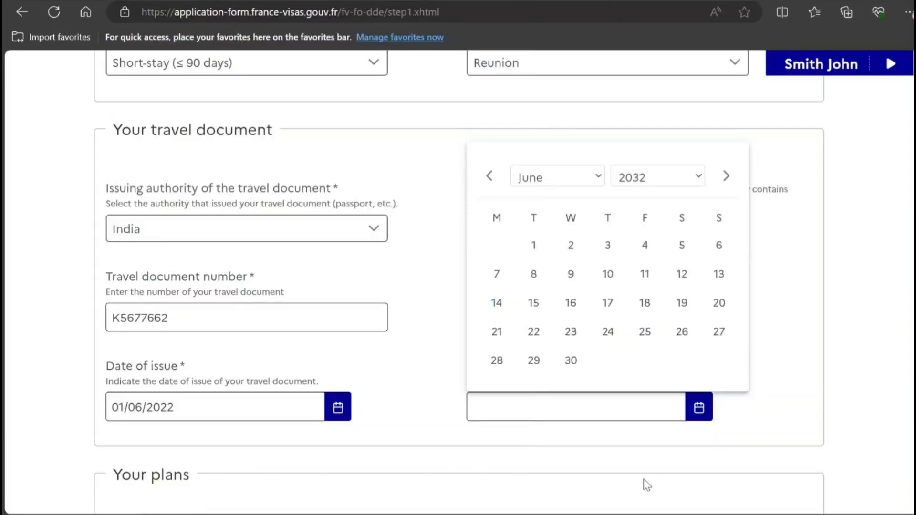
{"action": "left_click", "coordinate": [534, 246]}
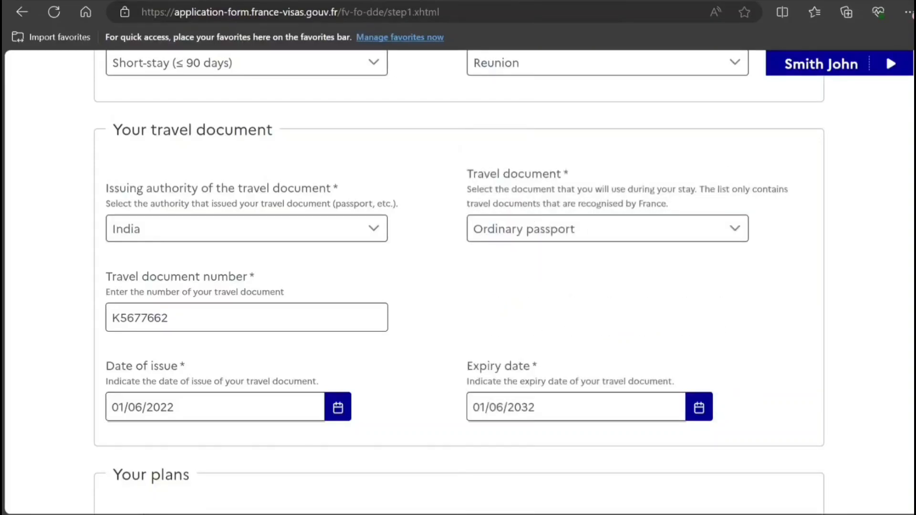
{"action": "scroll", "coordinate": [458, 279], "scroll_direction": "down", "scroll_amount": 7}
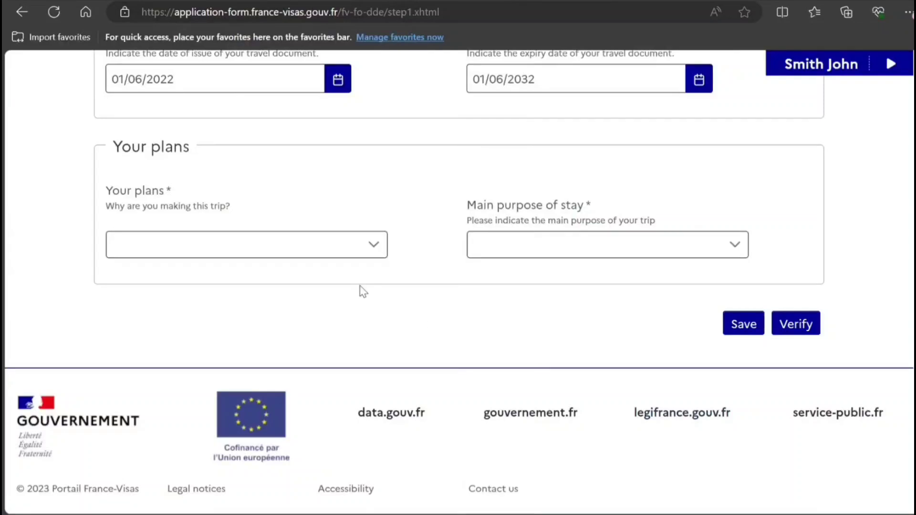
Choose Tourism as the trip reason and verify that a visa is required.
{"action": "left_click", "coordinate": [272, 252]}
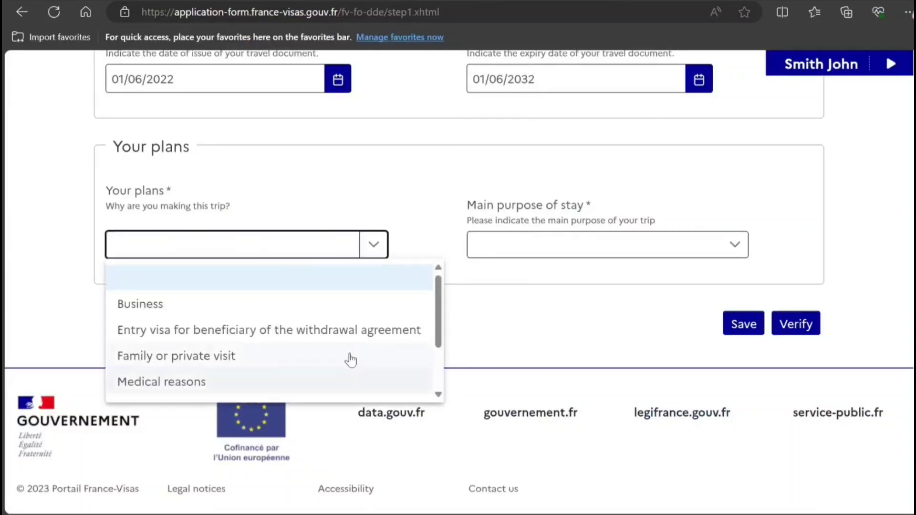
{"action": "left_click", "coordinate": [439, 395]}
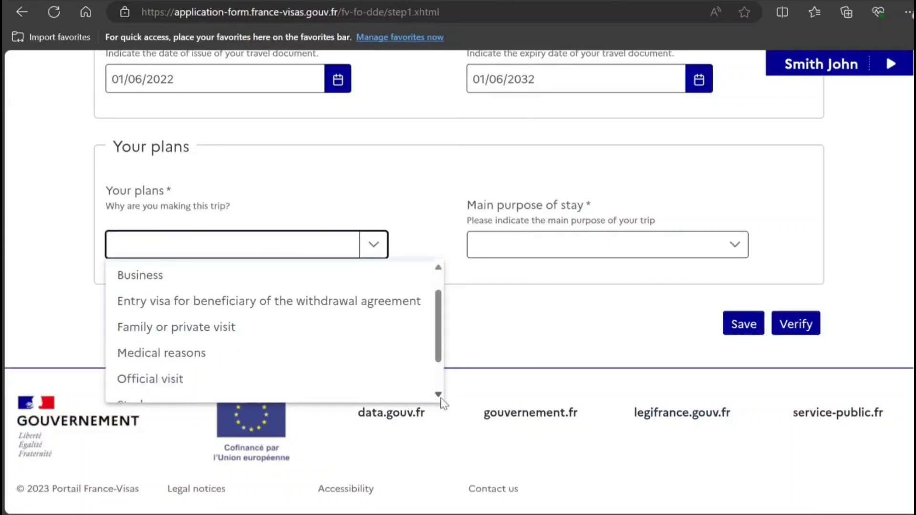
{"action": "left_click", "coordinate": [438, 396]}
{"action": "left_click", "coordinate": [317, 384]}
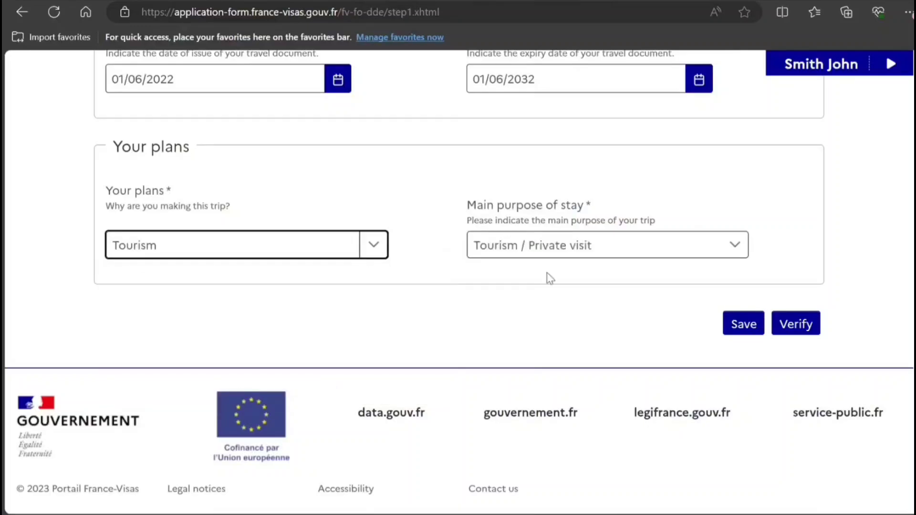
{"action": "left_click", "coordinate": [792, 332]}
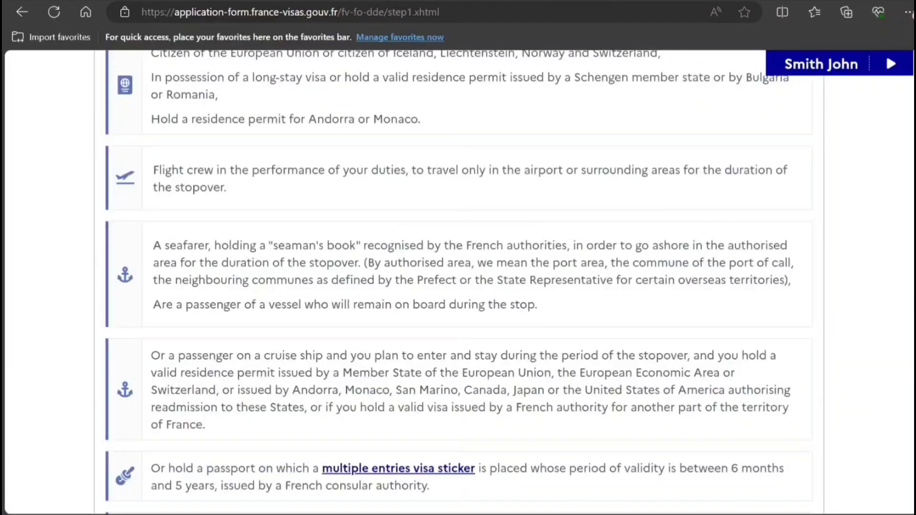
Continue to the next form step, confirming the passport number in the notice.
{"action": "scroll", "coordinate": [883, 200], "scroll_direction": "up", "scroll_amount": 15}
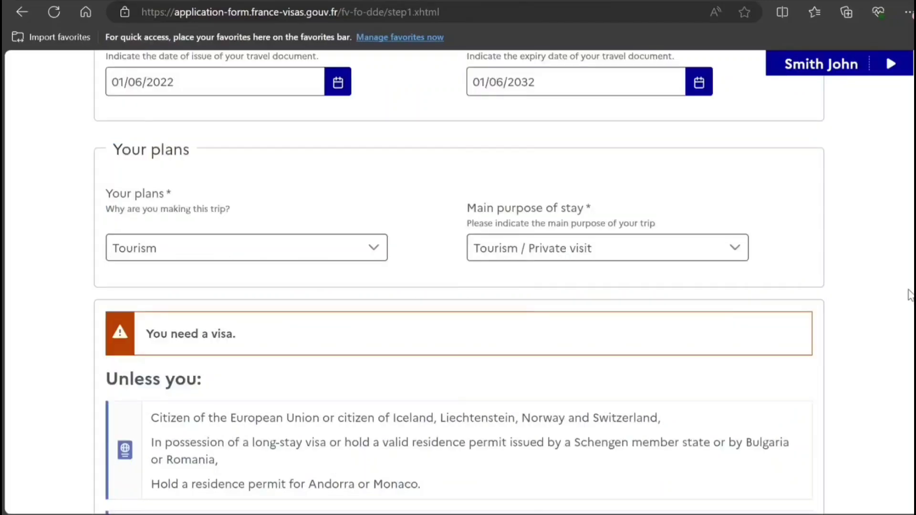
{"action": "scroll", "coordinate": [882, 201], "scroll_direction": "down", "scroll_amount": 10}
{"action": "scroll", "coordinate": [458, 281], "scroll_direction": "down", "scroll_amount": 10}
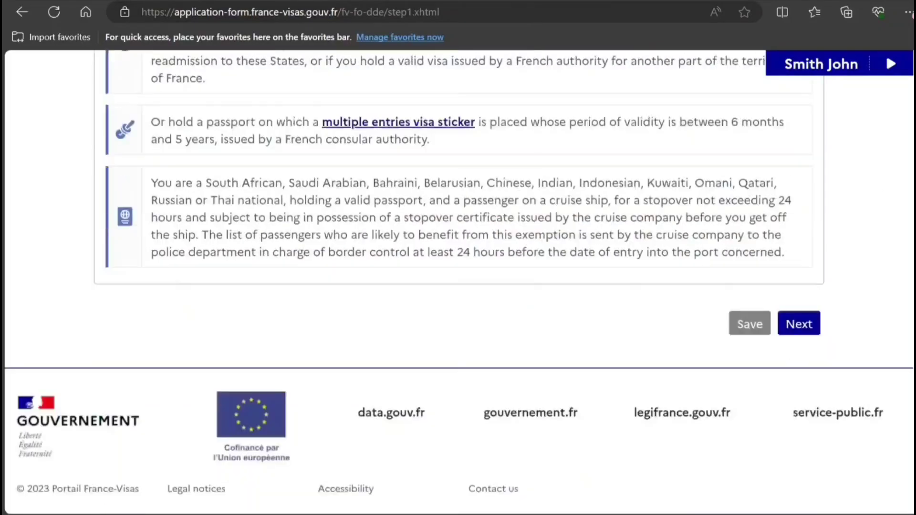
{"action": "left_click", "coordinate": [805, 322]}
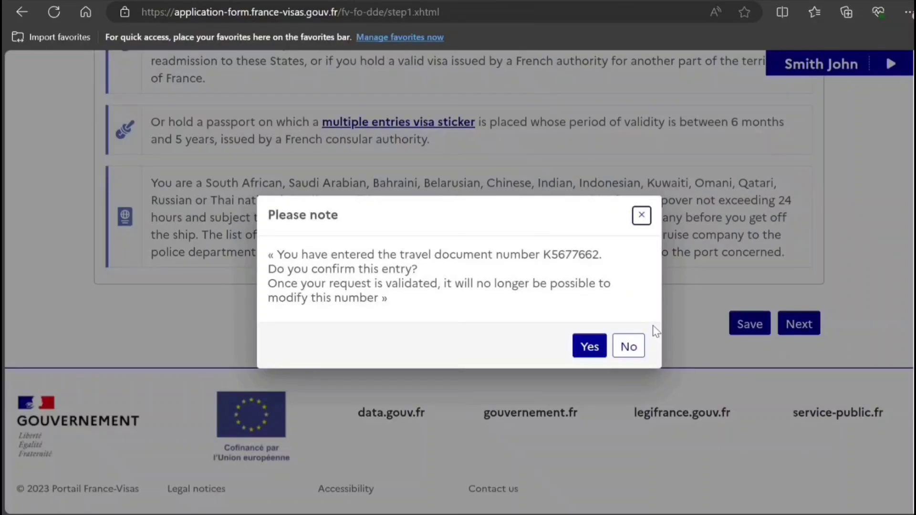
{"action": "left_click", "coordinate": [589, 345]}
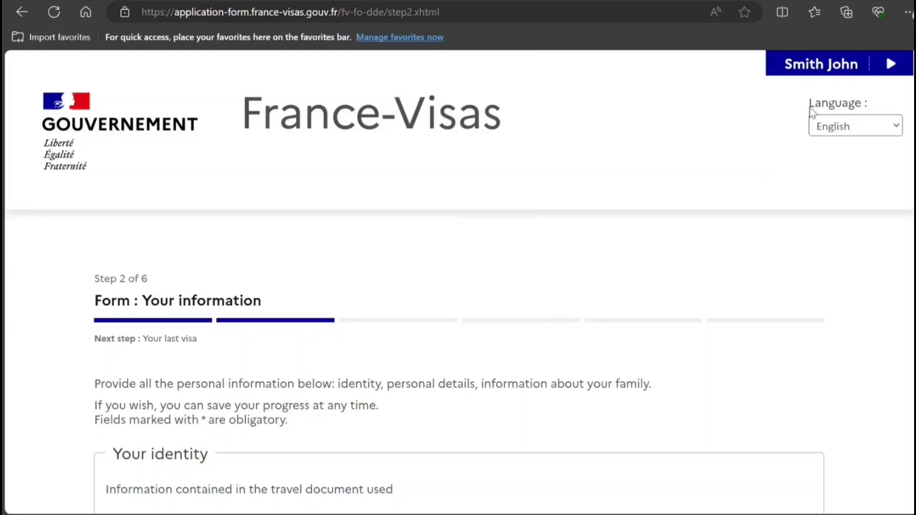
Set sex to Male and marital status to Single in Your identity.
{"action": "scroll", "coordinate": [762, 173], "scroll_direction": "down", "scroll_amount": 3}
{"action": "scroll", "coordinate": [411, 219], "scroll_direction": "down", "scroll_amount": 2}
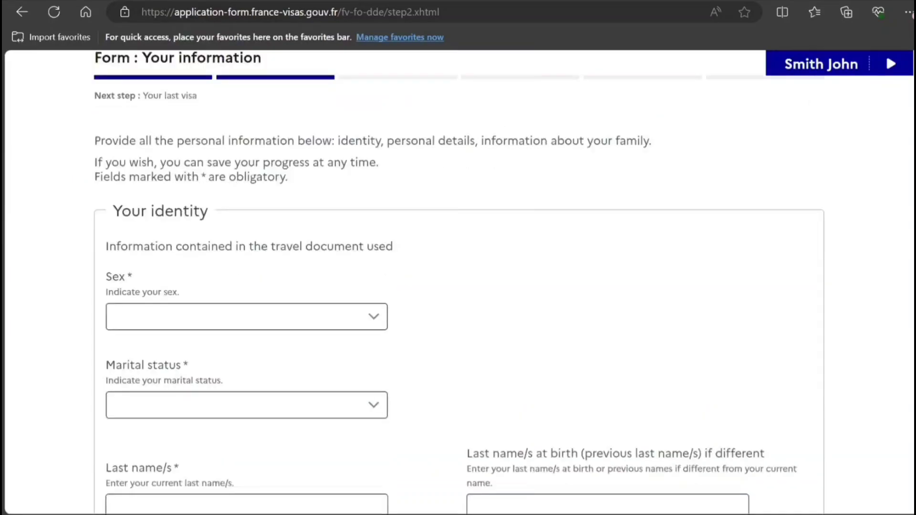
{"action": "left_click", "coordinate": [325, 329]}
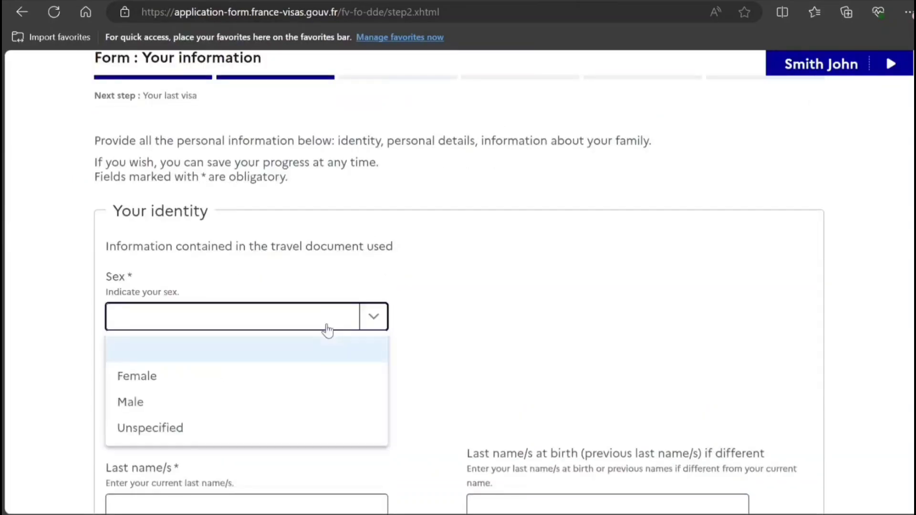
{"action": "left_click", "coordinate": [240, 404]}
{"action": "left_click", "coordinate": [258, 408]}
{"action": "left_click", "coordinate": [257, 410]}
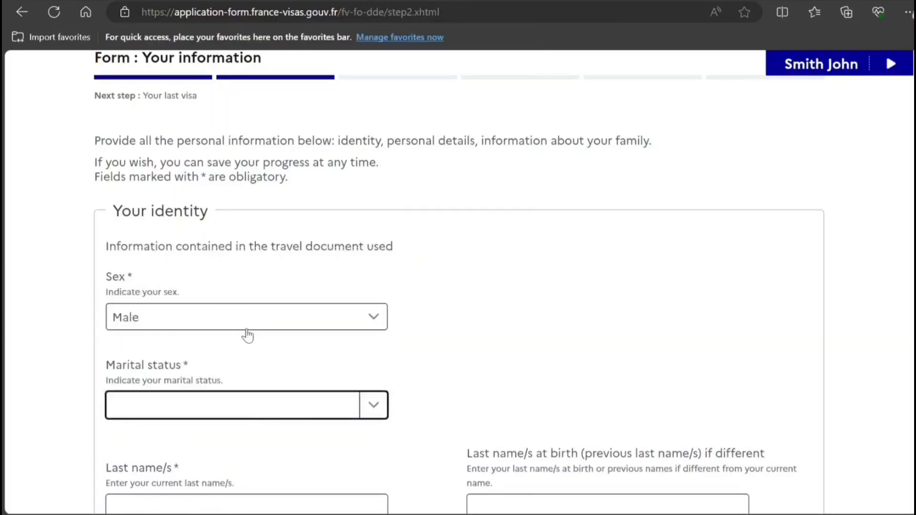
{"action": "left_click", "coordinate": [215, 415]}
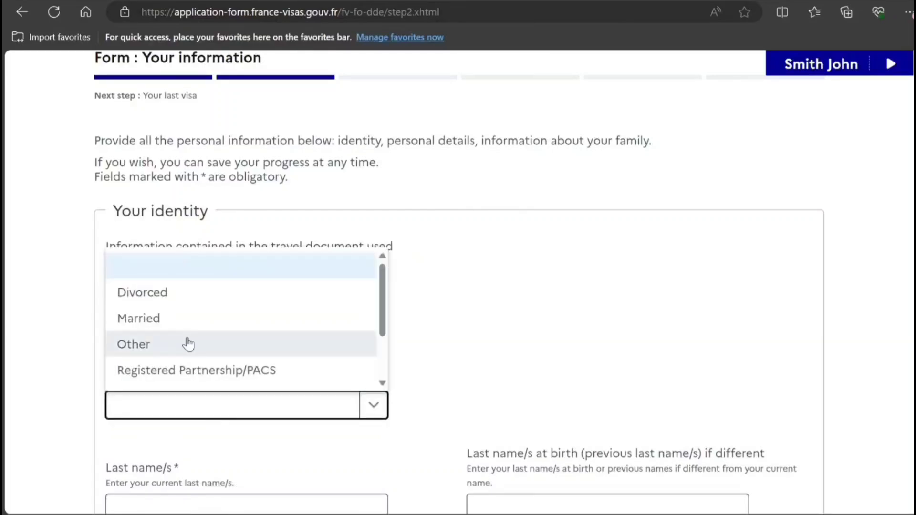
{"action": "left_click", "coordinate": [382, 382]}
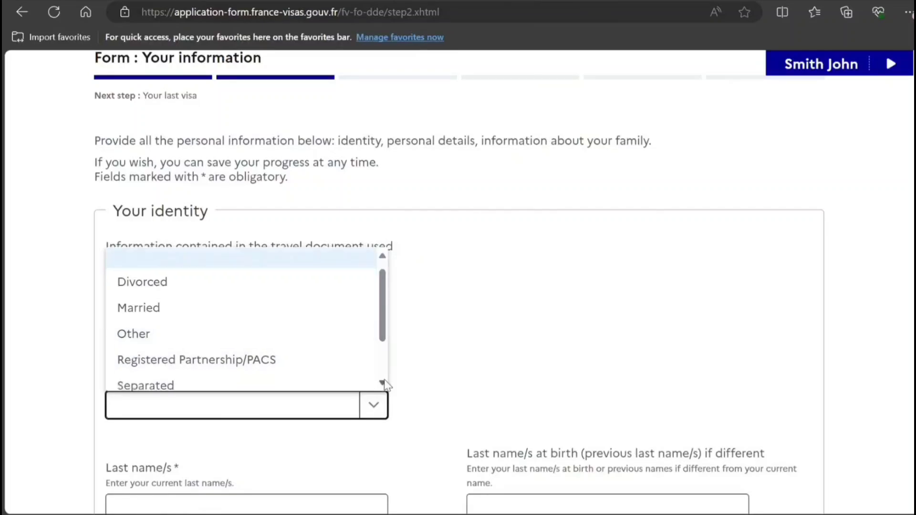
{"action": "left_click", "coordinate": [382, 382]}
{"action": "left_click", "coordinate": [383, 382]}
{"action": "left_click", "coordinate": [296, 354]}
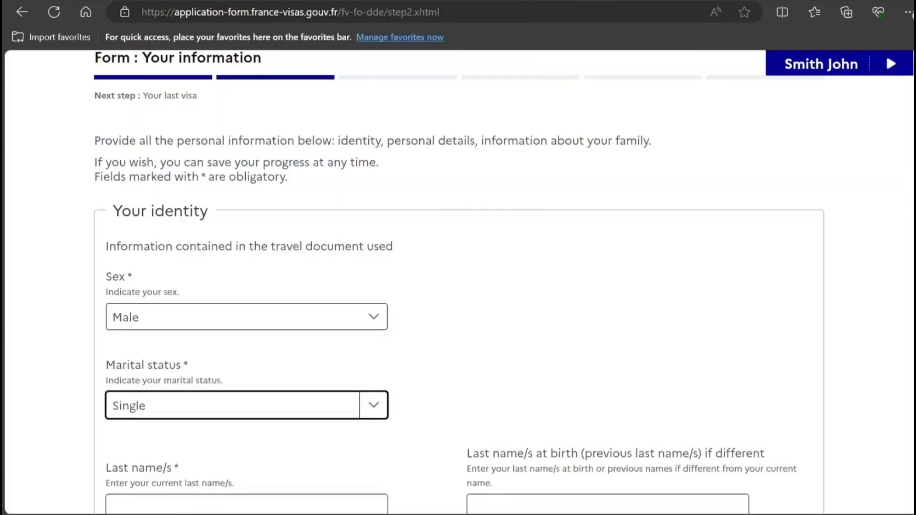
{"action": "scroll", "coordinate": [339, 238], "scroll_direction": "down", "scroll_amount": 5}
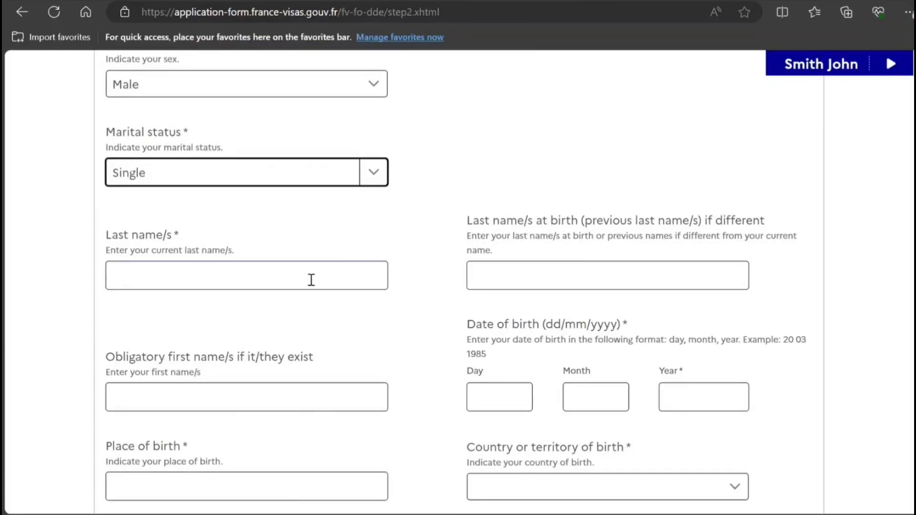
{"action": "left_click", "coordinate": [311, 280]}
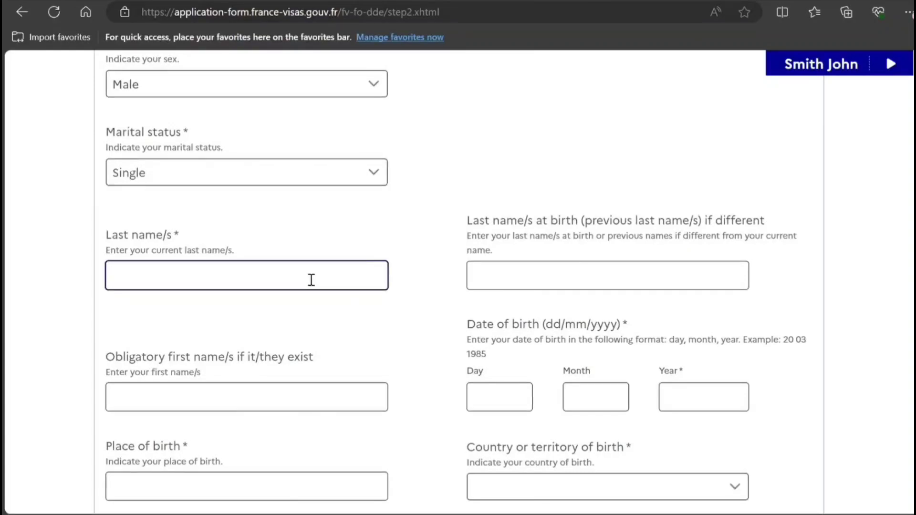
{"action": "type", "text": "SMITH"}
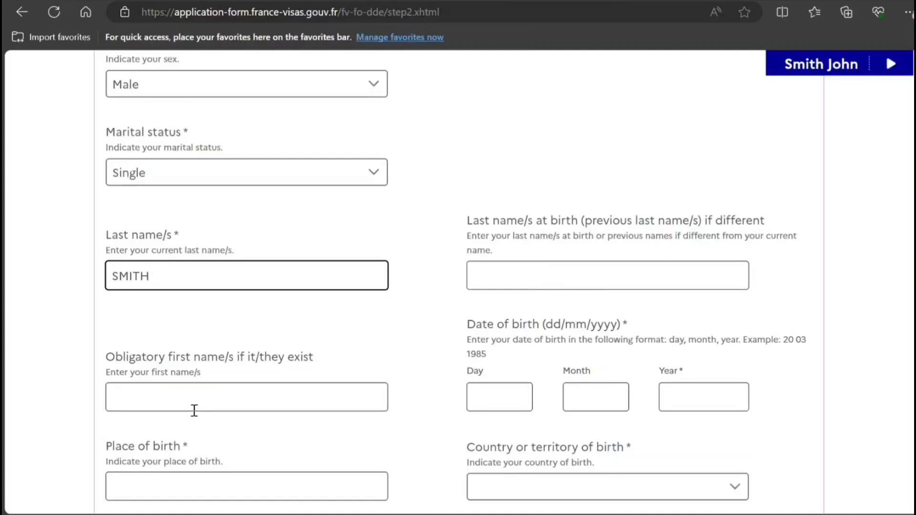
{"action": "left_click", "coordinate": [189, 389]}
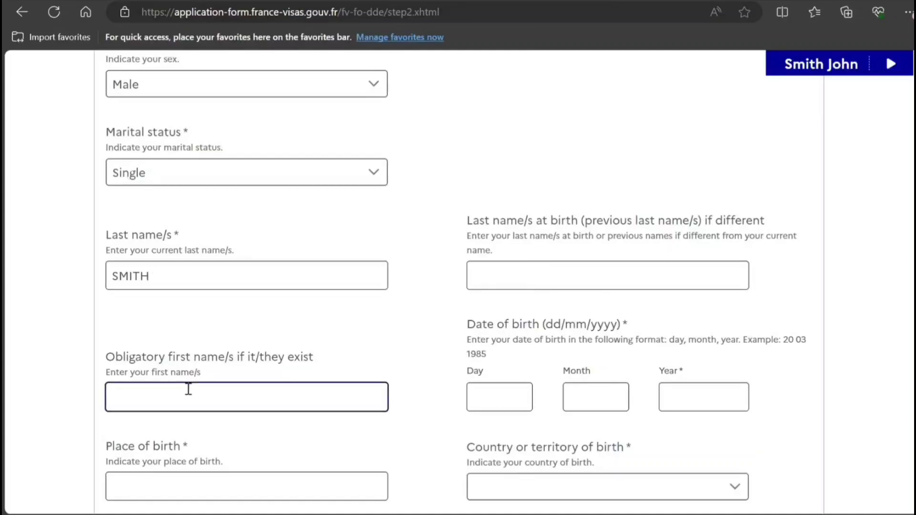
{"action": "type", "text": "John"}
{"action": "left_click", "coordinate": [521, 403]}
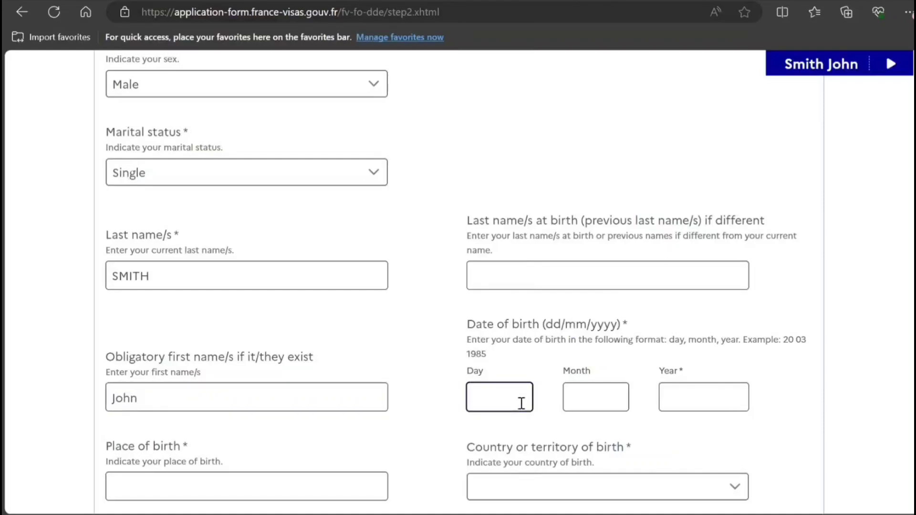
{"action": "type", "text": "10"}
{"action": "key", "text": "Tab"}
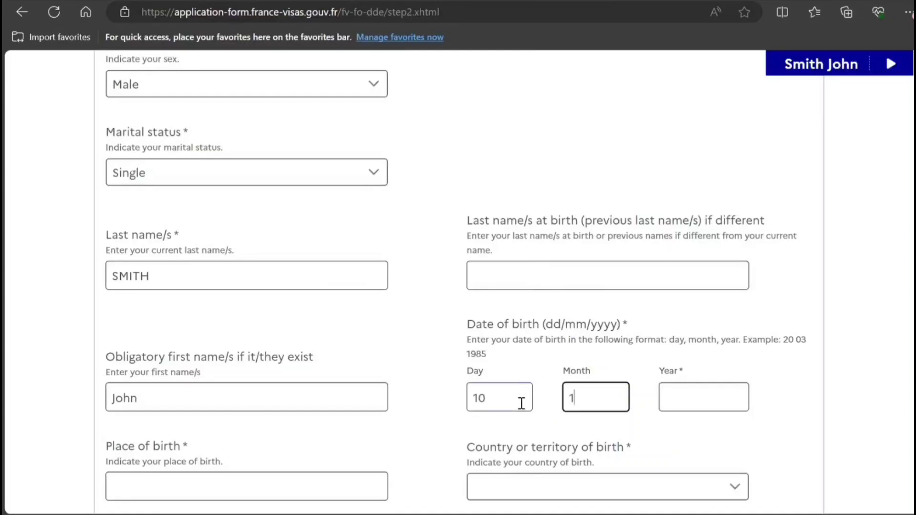
{"action": "type", "text": "10"}
{"action": "key", "text": "Tab"}
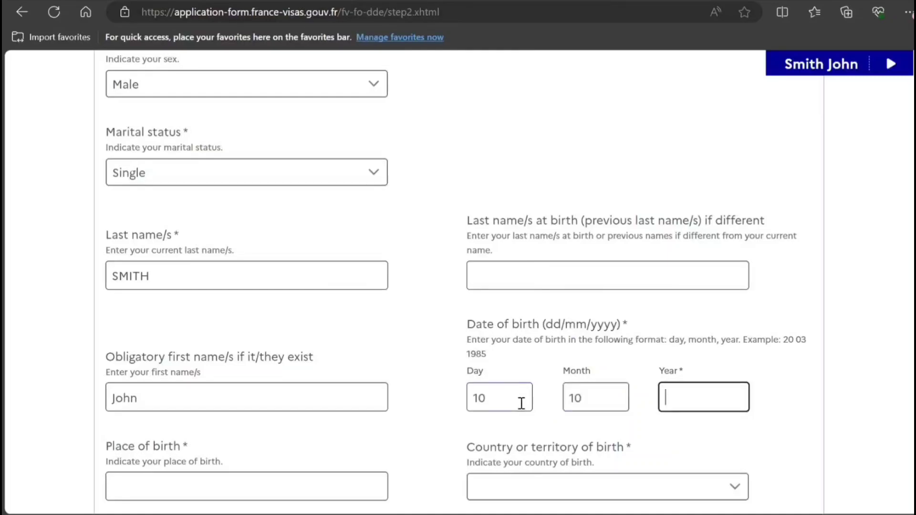
{"action": "type", "text": "1998"}
Enter NEW DELHI as place of birth and India as country of birth.
{"action": "left_click", "coordinate": [235, 490]}
{"action": "scroll", "coordinate": [239, 490], "scroll_direction": "down", "scroll_amount": 4}
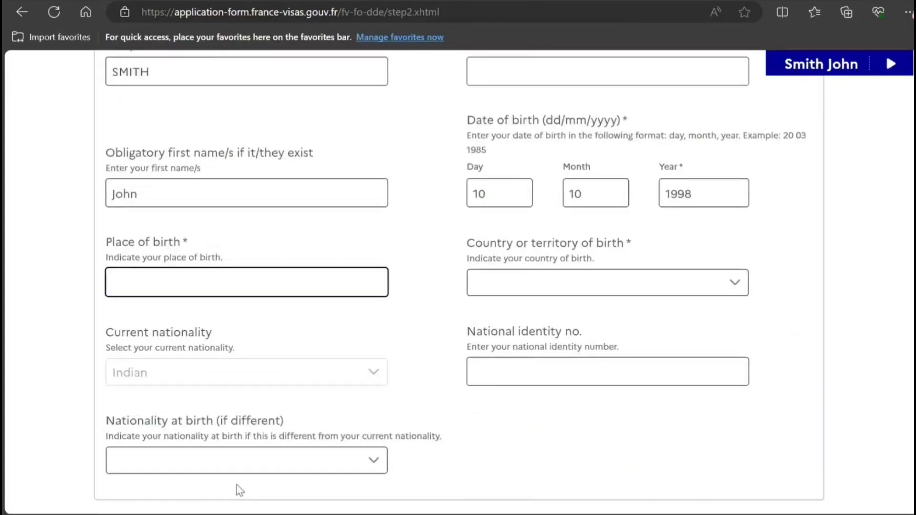
{"action": "type", "text": "NE D"}
{"action": "key", "text": "BackSpace"}
{"action": "type", "text": "W DELHI"}
{"action": "key", "text": "Tab"}
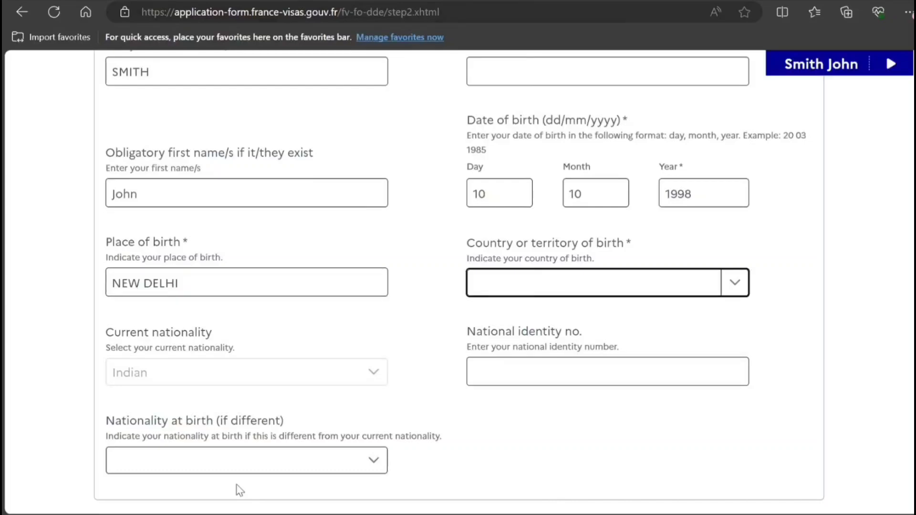
{"action": "type", "text": "India"}
Enter the street address and post code, city NEW DELHI and country India.
{"action": "scroll", "coordinate": [889, 272], "scroll_direction": "down", "scroll_amount": 6}
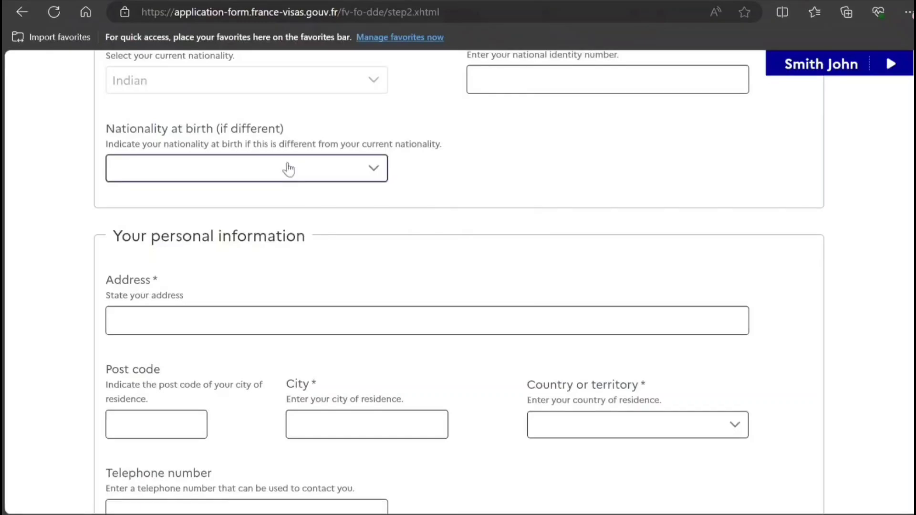
{"action": "left_click", "coordinate": [202, 326]}
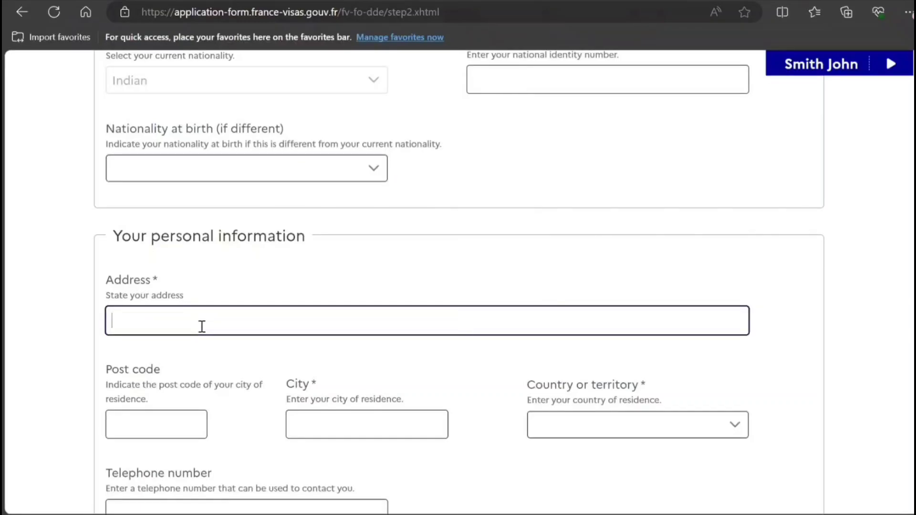
{"action": "type", "text": "6565  HHH FH G VCVCVC"}
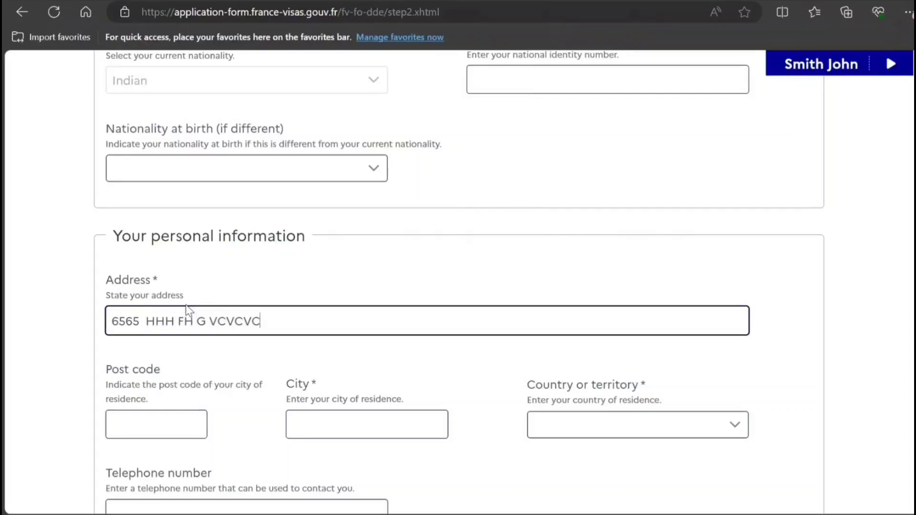
{"action": "left_click", "coordinate": [145, 432]}
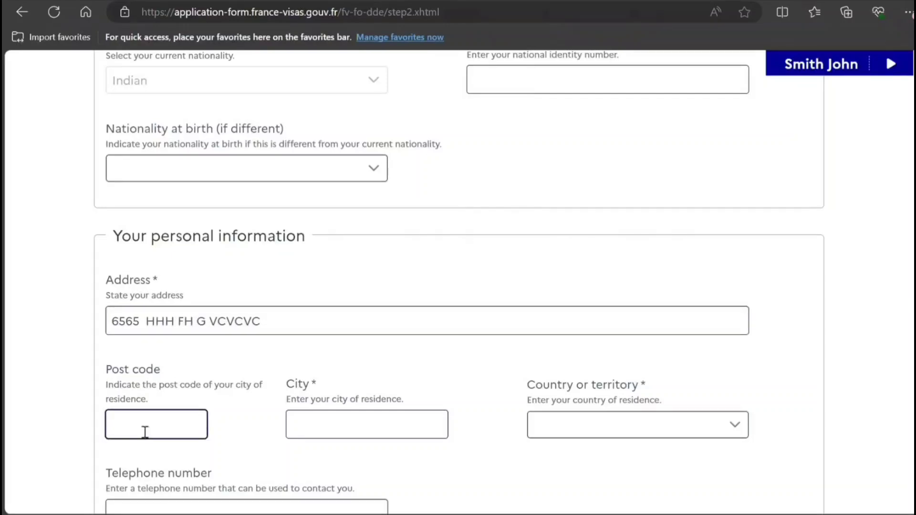
{"action": "type", "text": "878787"}
{"action": "key", "text": "Tab"}
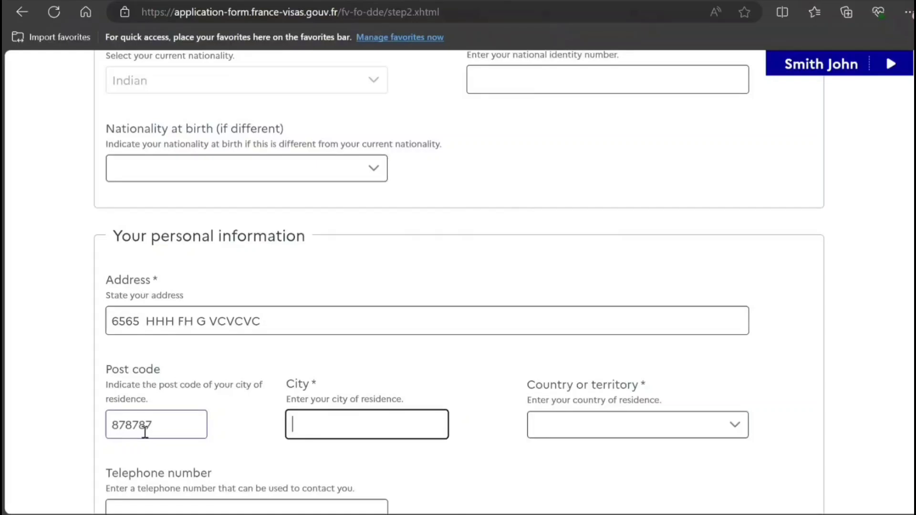
{"action": "type", "text": "M"}
{"action": "type", "text": "EW"}
{"action": "key", "text": "BackSpace"}
{"action": "key", "text": "BackSpace"}
{"action": "key", "text": "BackSpace"}
{"action": "key", "text": "BackSpace"}
{"action": "type", "text": "NEW DELHI"}
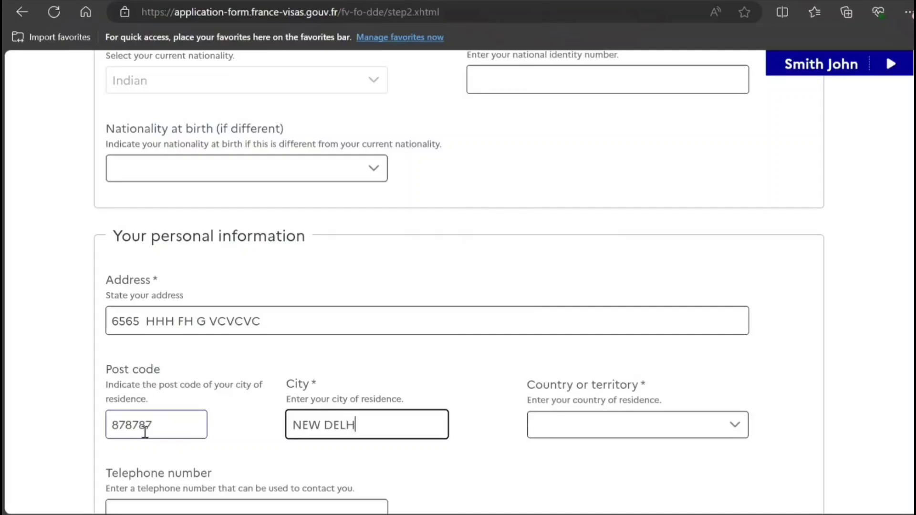
{"action": "left_click", "coordinate": [563, 434]}
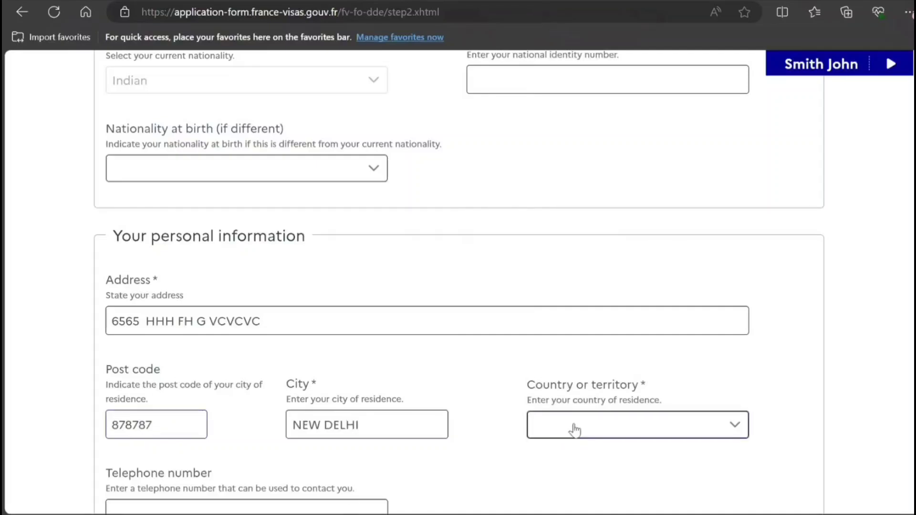
{"action": "key", "text": "i"}
{"action": "key", "text": "i"}
{"action": "key", "text": "i"}
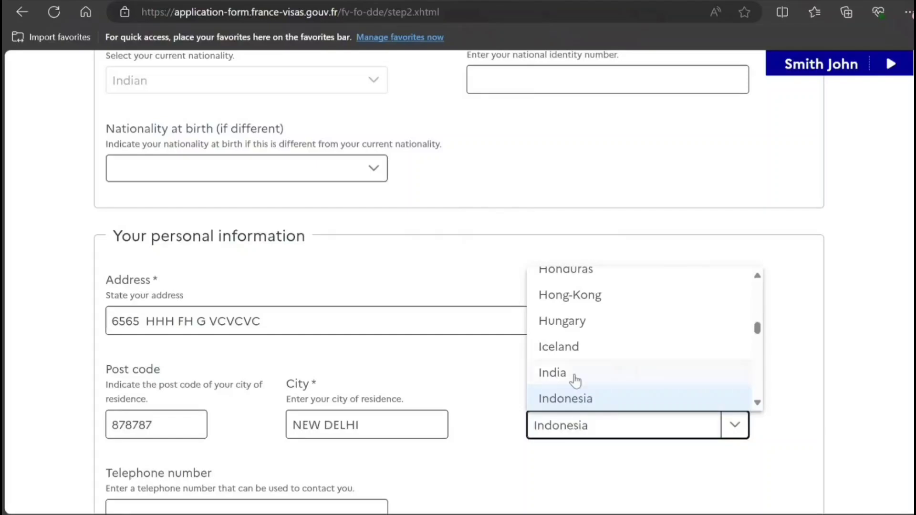
{"action": "left_click", "coordinate": [568, 372]}
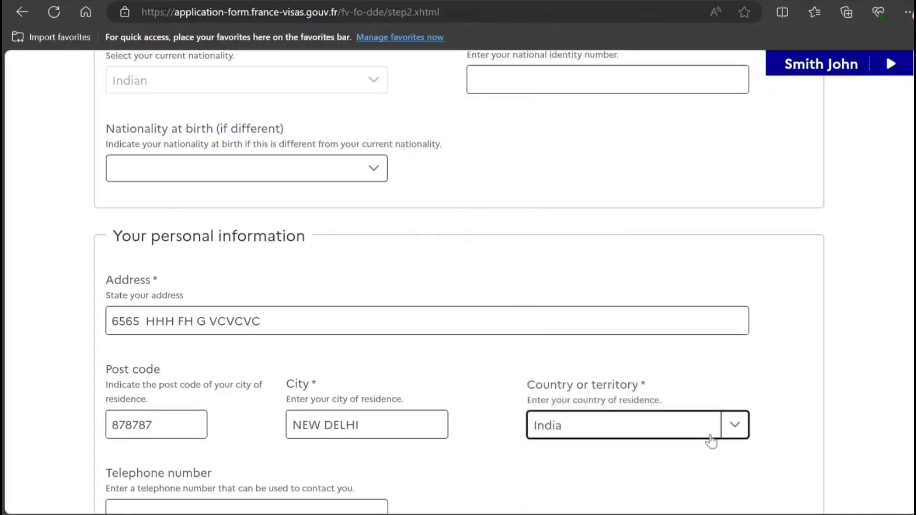
{"action": "left_click", "coordinate": [619, 508]}
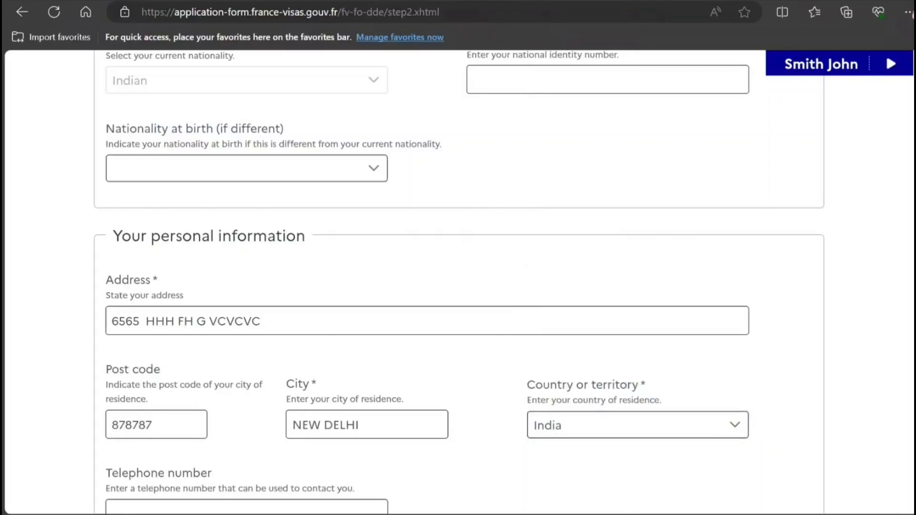
Fill in the contact telephone number and e-mail address.
{"action": "scroll", "coordinate": [267, 260], "scroll_direction": "down", "scroll_amount": 5}
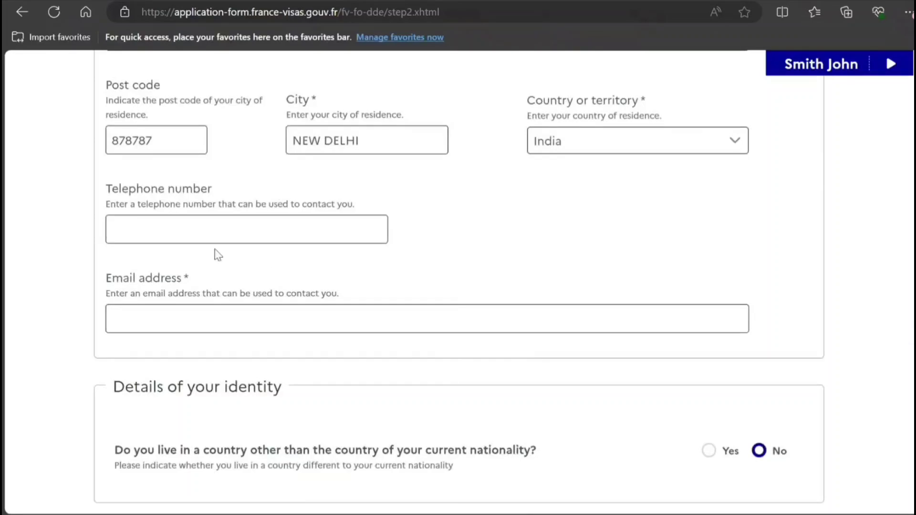
{"action": "left_click", "coordinate": [212, 227]}
{"action": "type", "text": "89898989898989"}
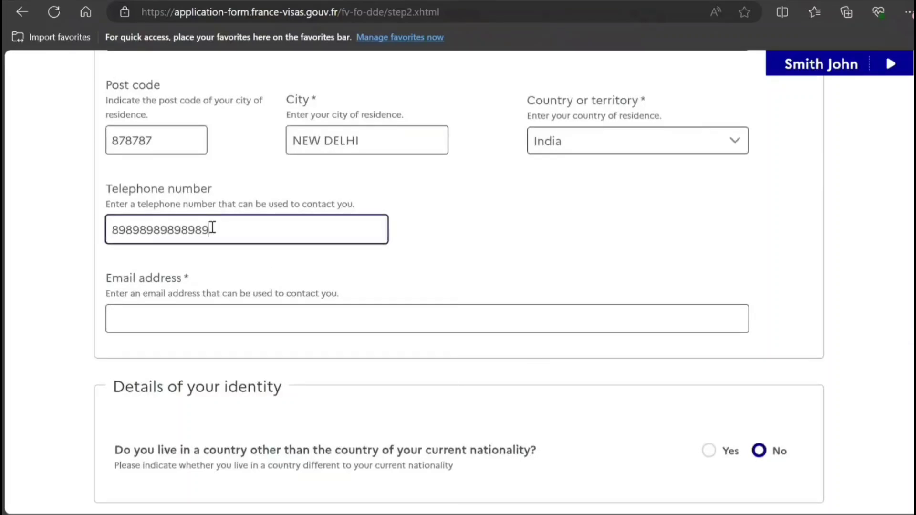
{"action": "left_click", "coordinate": [155, 325]}
{"action": "type", "text": "cccccfc"}
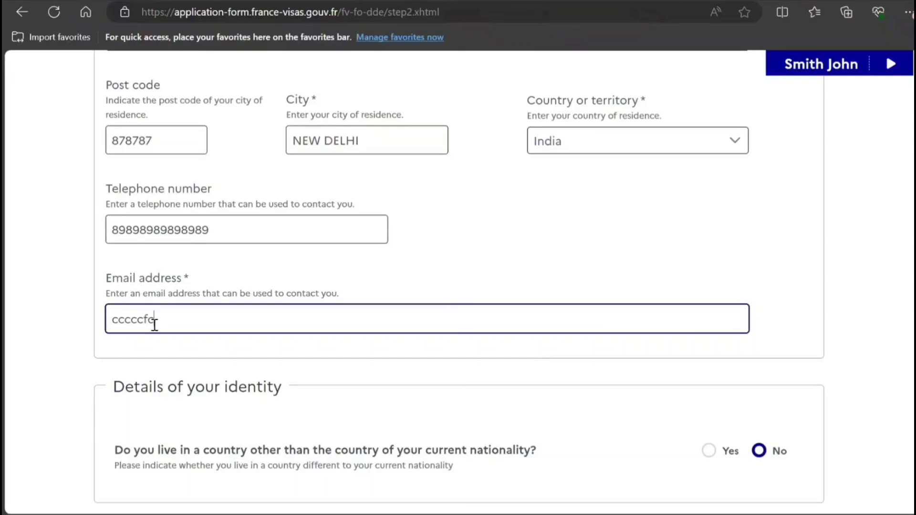
{"action": "type", "text": "fc@dxdxdxd.ccvvc"}
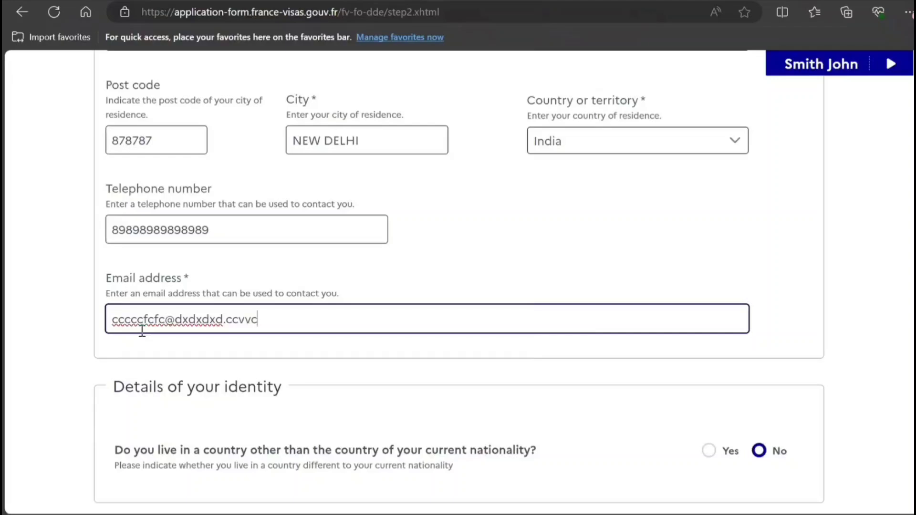
{"action": "left_click", "coordinate": [330, 417]}
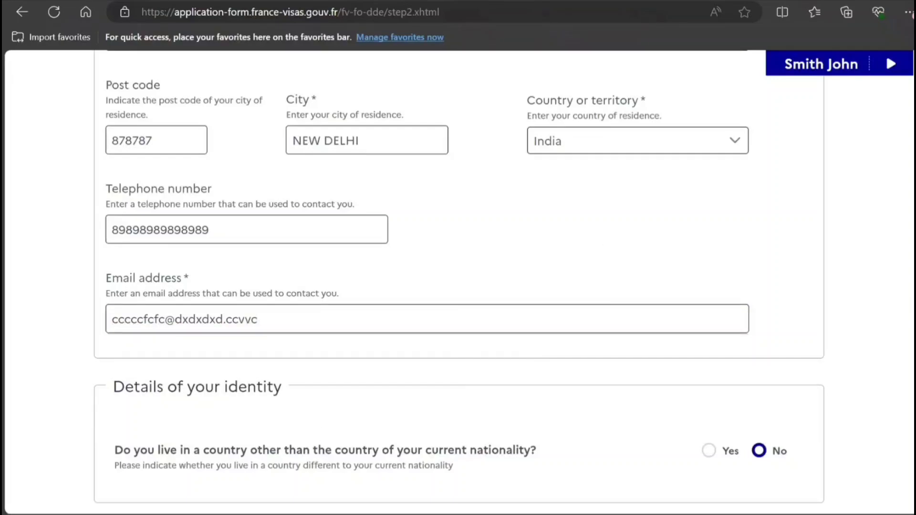
Select Computer engineer from the Current job profession list.
{"action": "scroll", "coordinate": [458, 287], "scroll_direction": "down", "scroll_amount": 5}
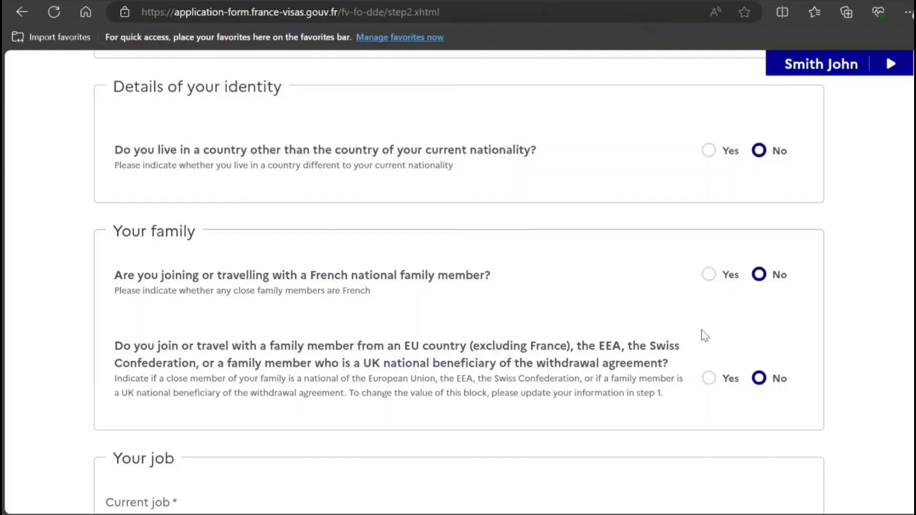
{"action": "scroll", "coordinate": [457, 287], "scroll_direction": "down", "scroll_amount": 3}
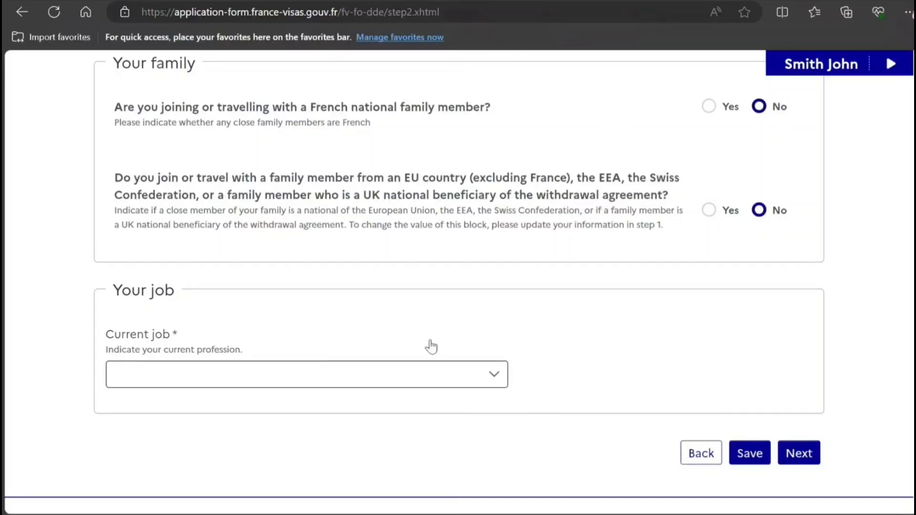
{"action": "left_click", "coordinate": [442, 383]}
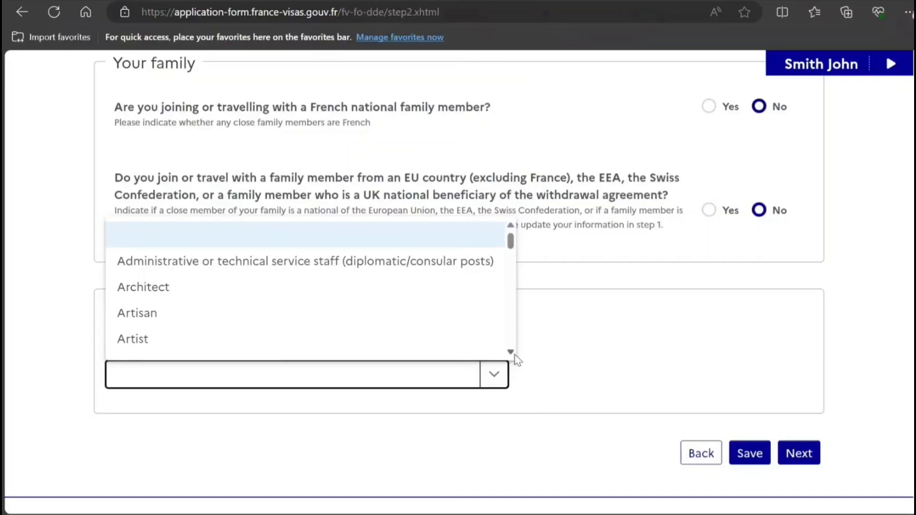
{"action": "scroll", "coordinate": [515, 356], "scroll_direction": "down", "scroll_amount": 5}
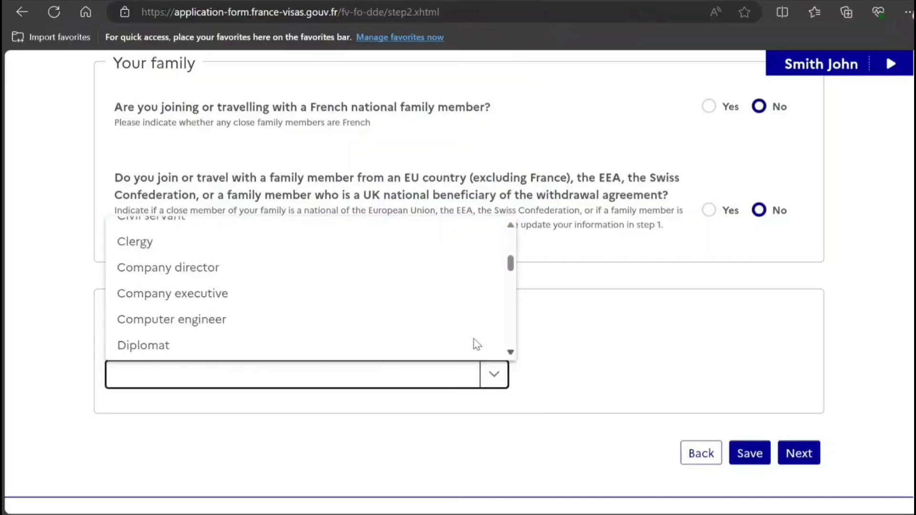
{"action": "left_click", "coordinate": [209, 326]}
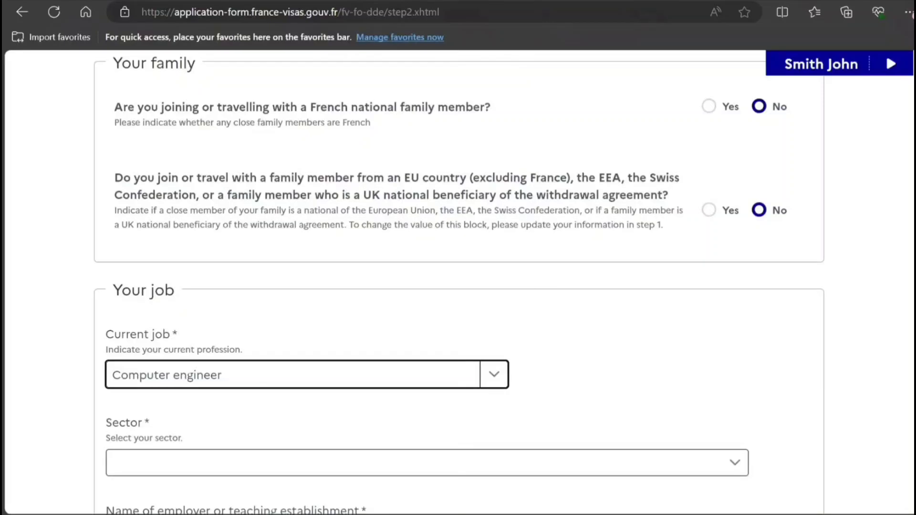
{"action": "scroll", "coordinate": [458, 286], "scroll_direction": "down", "scroll_amount": 7}
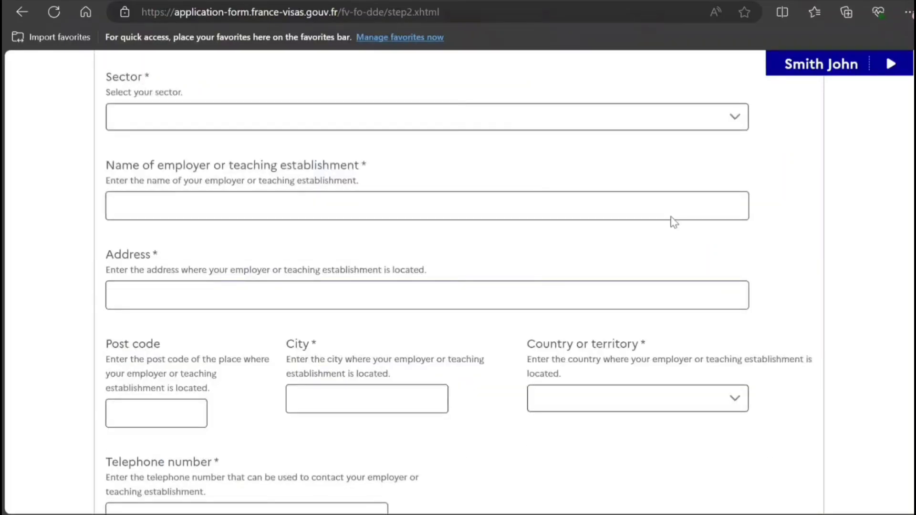
Set the employer sector to Agriculture, forestry and fishery and enter the employer's name and address.
{"action": "left_click", "coordinate": [634, 127]}
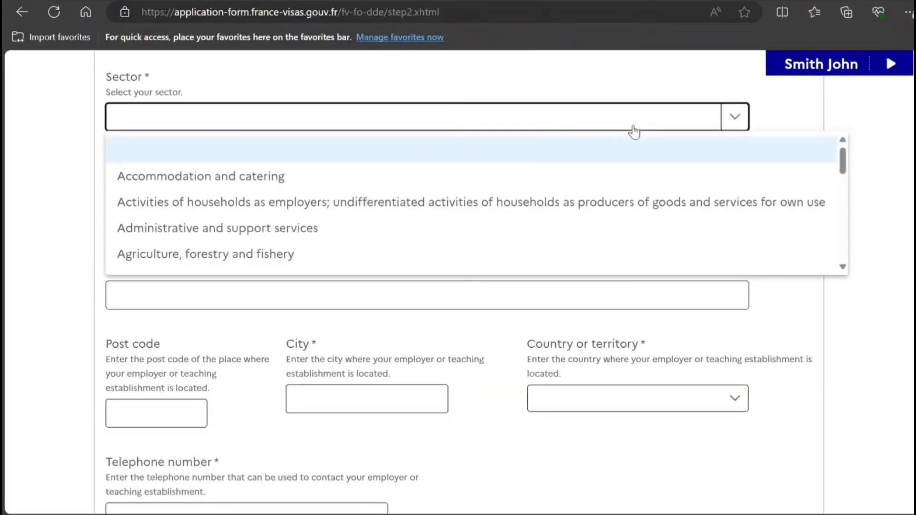
{"action": "left_click", "coordinate": [608, 264]}
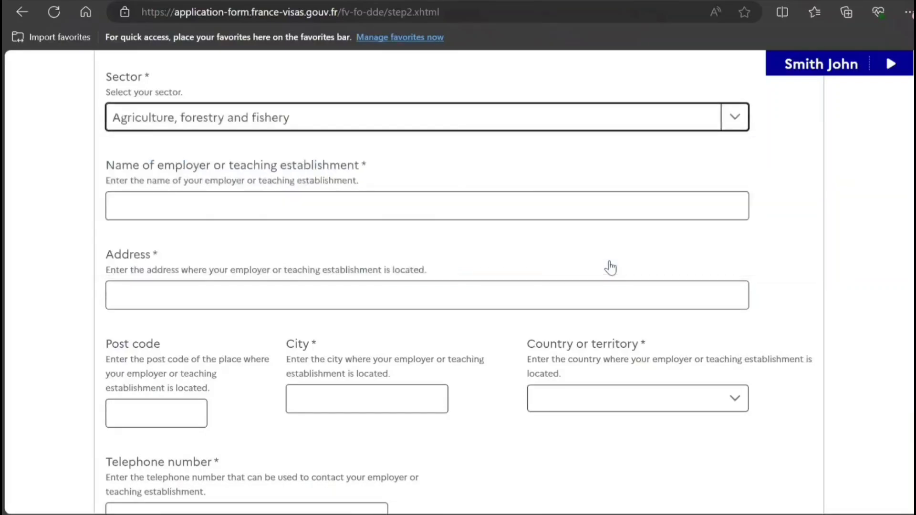
{"action": "left_click", "coordinate": [239, 213]}
{"action": "type", "text": "HJ"}
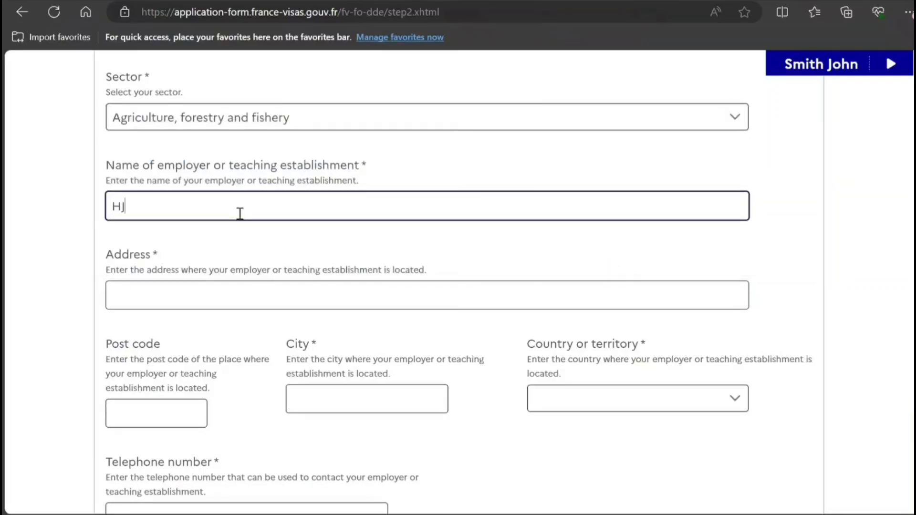
{"action": "type", "text": "JH JH JH"}
{"action": "key", "text": "Tab"}
{"action": "type", "text": "FD FD V"}
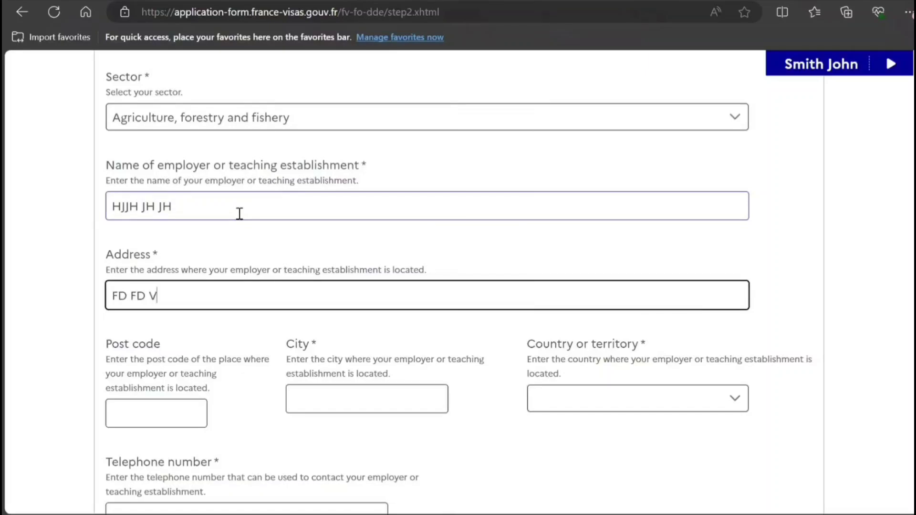
{"action": "type", "text": "54 FGHF"}
Fill in the employer's post code, city, country India and telephone number.
{"action": "key", "text": "Tab"}
{"action": "type", "text": "7878787"}
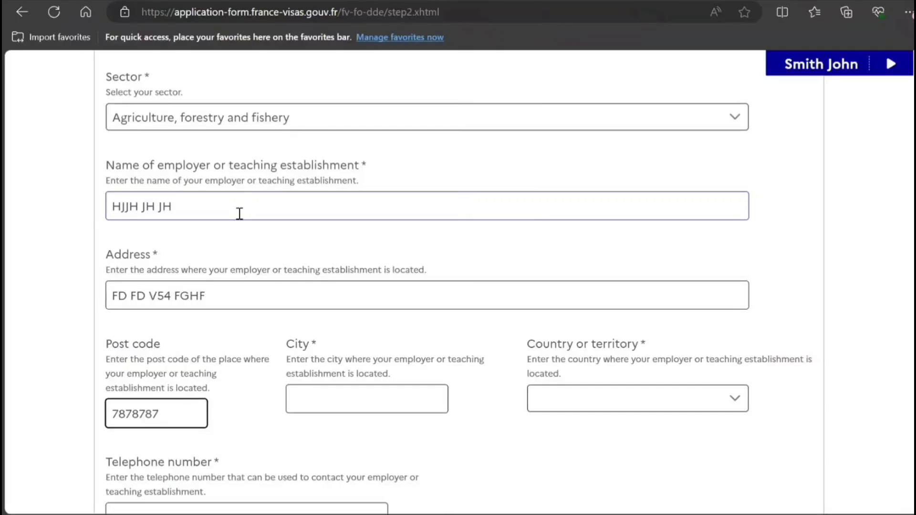
{"action": "key", "text": "Tab"}
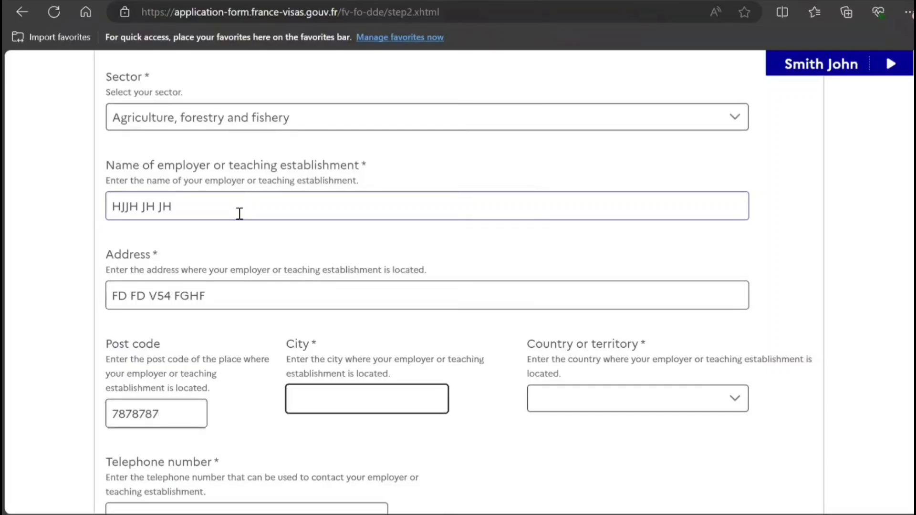
{"action": "type", "text": "V BVVBV BV"}
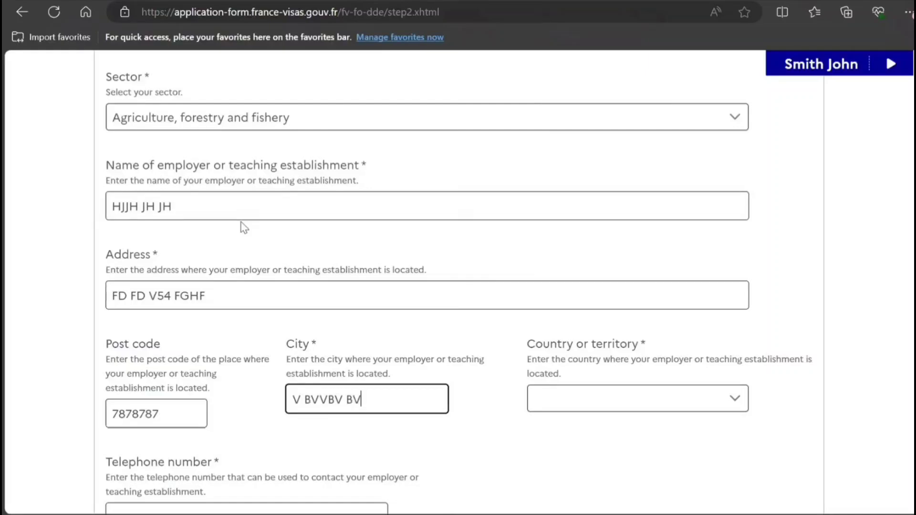
{"action": "key", "text": "Tab"}
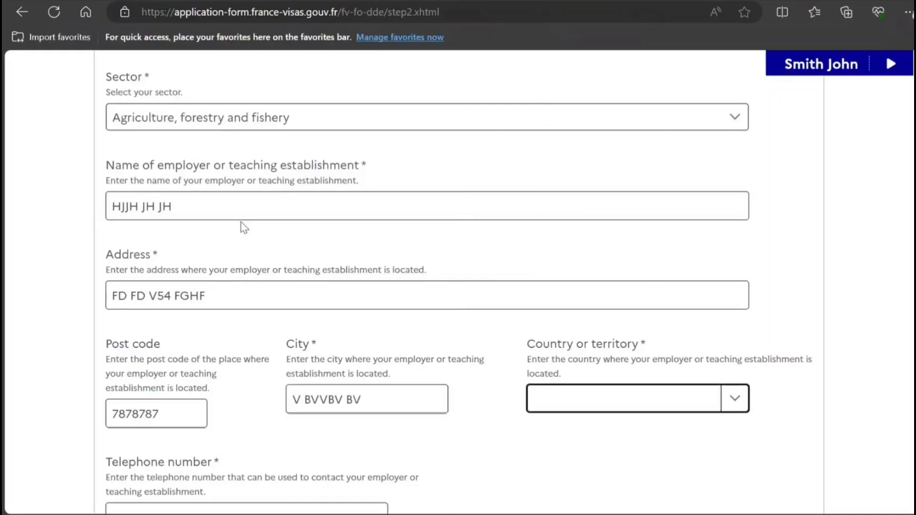
{"action": "type", "text": "in"}
{"action": "key", "text": "Tab"}
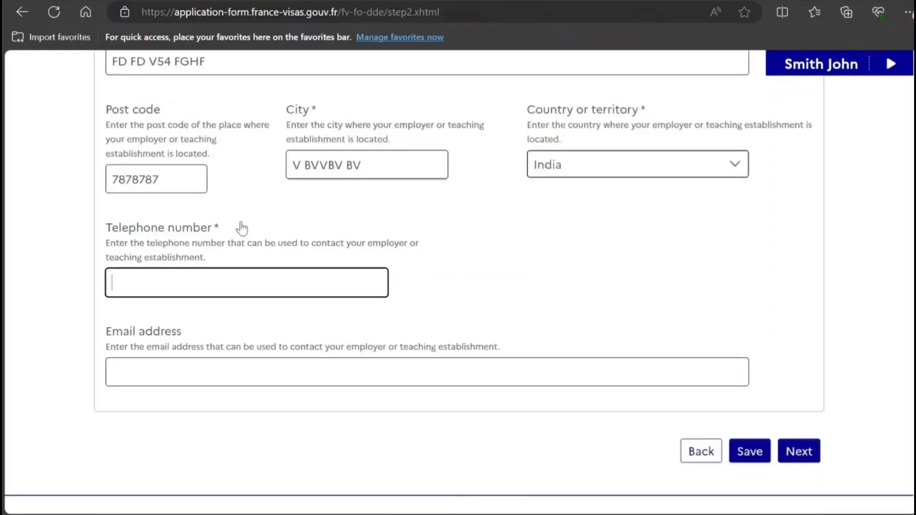
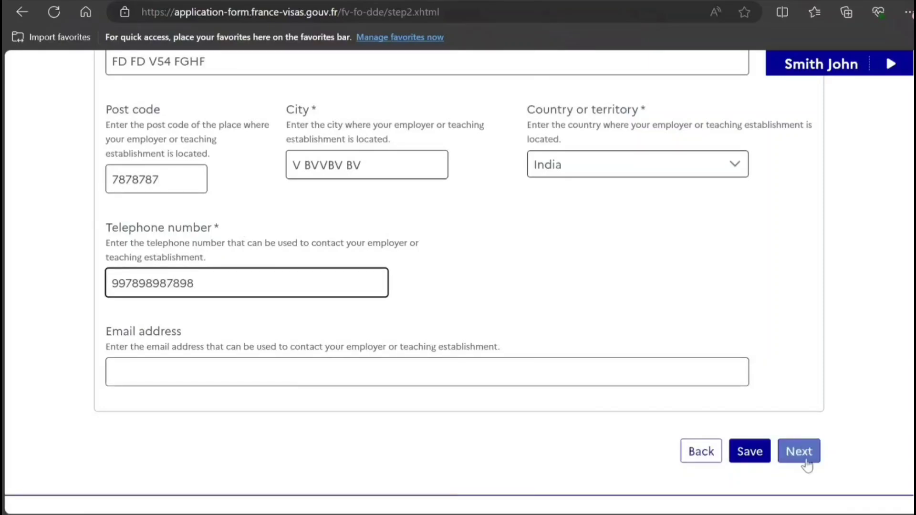
Save the job details, leave both previous-visa and fingerprint answers at No, and continue to Step 4.
{"action": "left_click", "coordinate": [806, 458]}
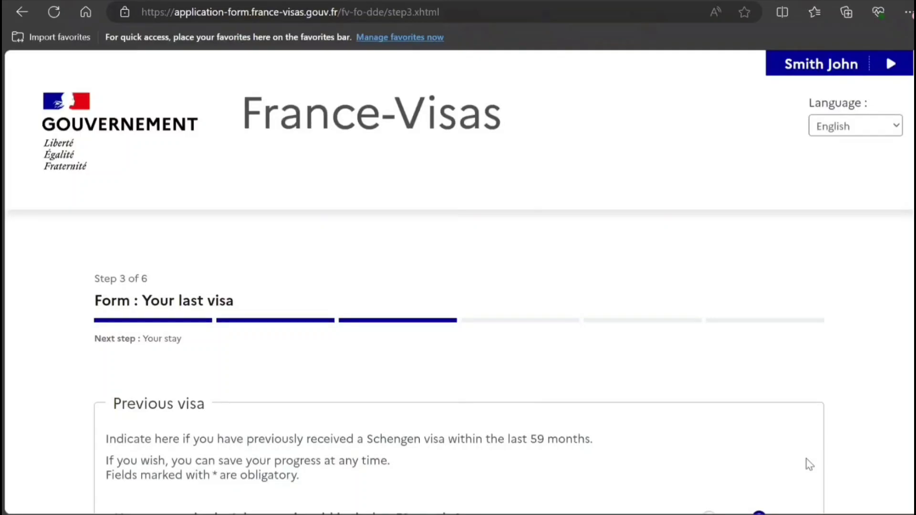
{"action": "scroll", "coordinate": [686, 313], "scroll_direction": "down", "scroll_amount": 5}
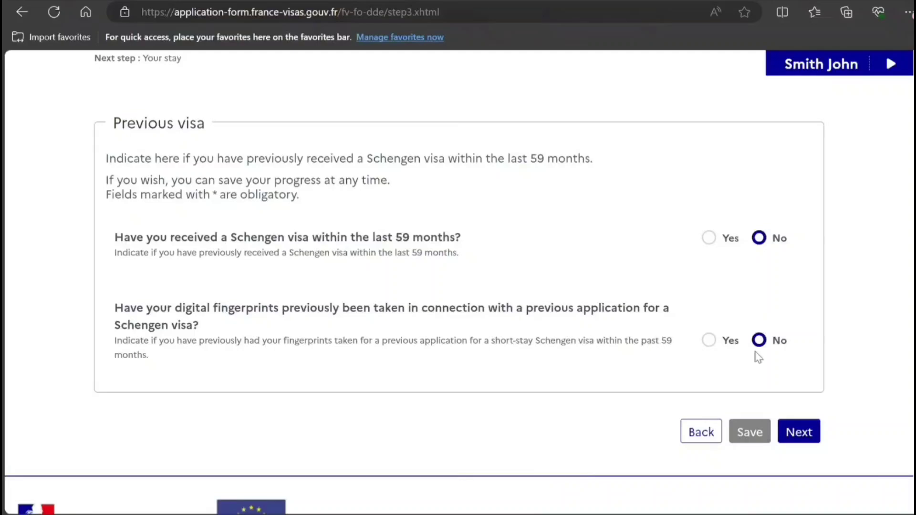
{"action": "left_click", "coordinate": [787, 427]}
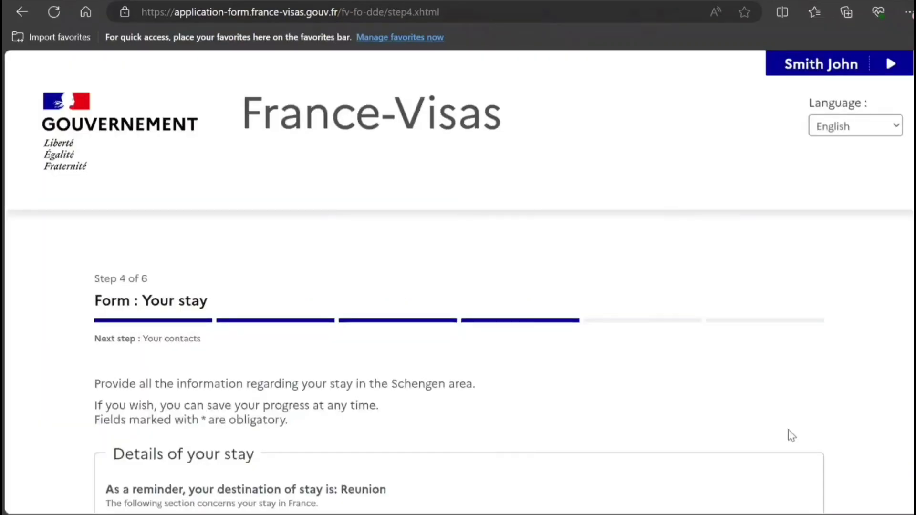
Pick arrival date 31/08/2024 and departure date 30/09/2024 from the calendars.
{"action": "scroll", "coordinate": [791, 436], "scroll_direction": "down", "scroll_amount": 5}
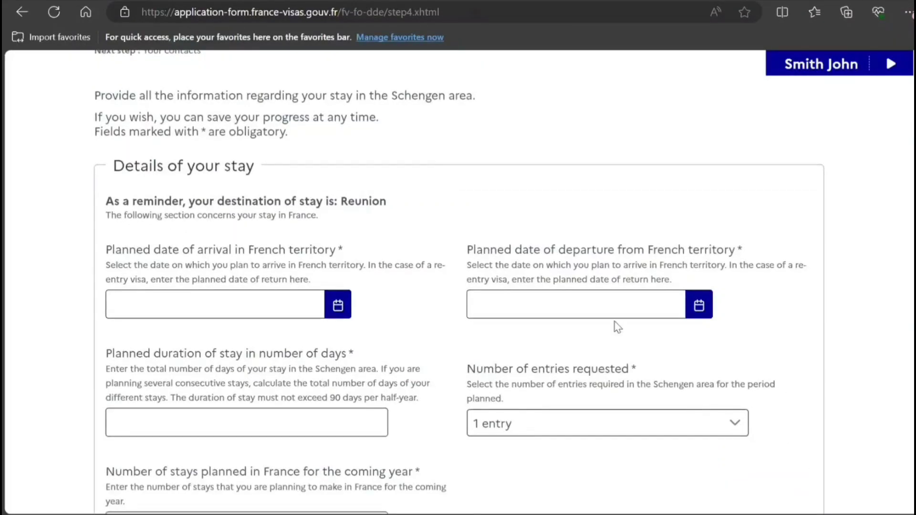
{"action": "left_click", "coordinate": [338, 308]}
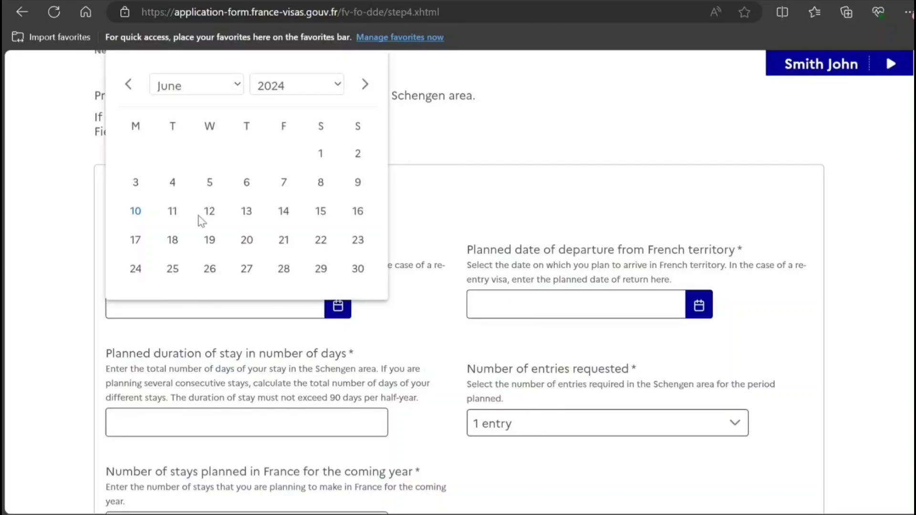
{"action": "scroll", "coordinate": [202, 221], "scroll_direction": "down", "scroll_amount": 2}
{"action": "left_click", "coordinate": [319, 269]}
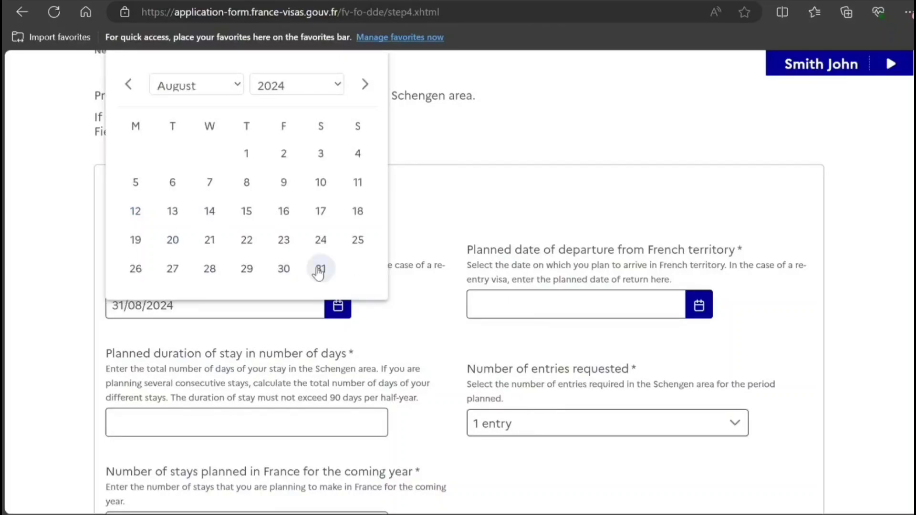
{"action": "left_click", "coordinate": [706, 315]}
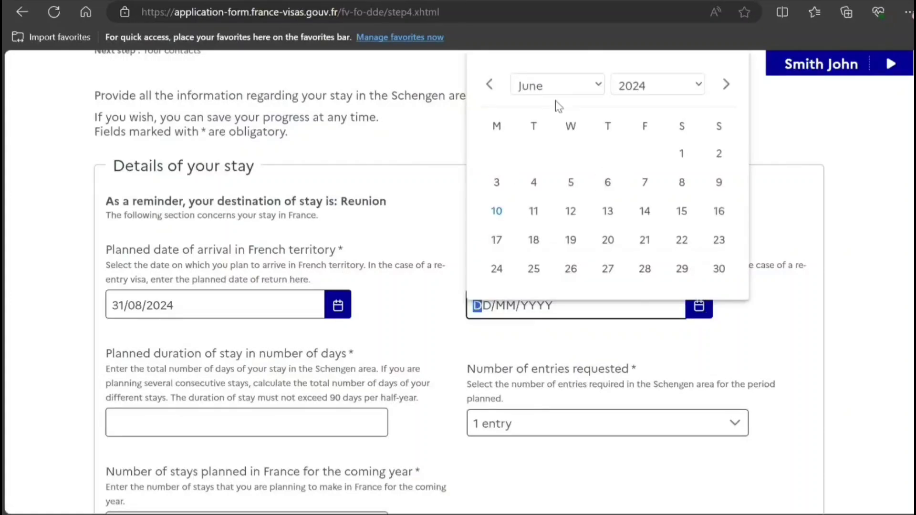
{"action": "left_click", "coordinate": [574, 244]}
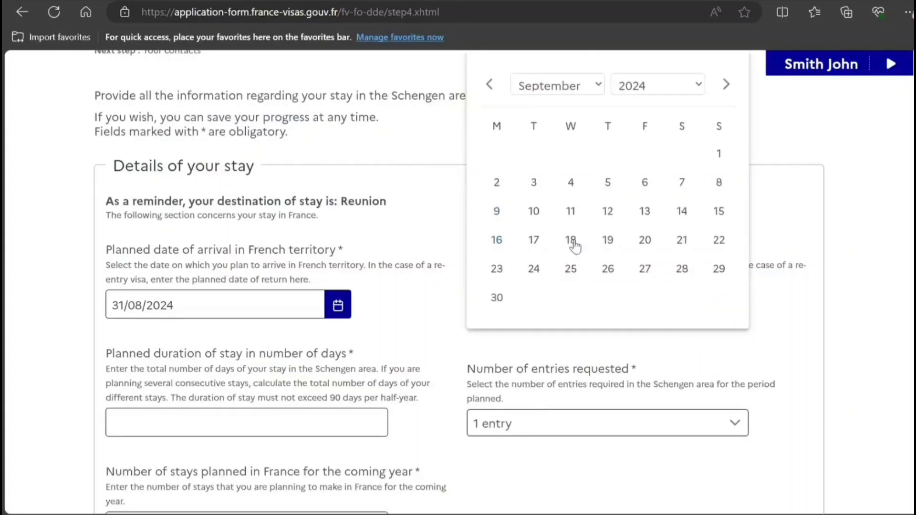
{"action": "left_click", "coordinate": [496, 300]}
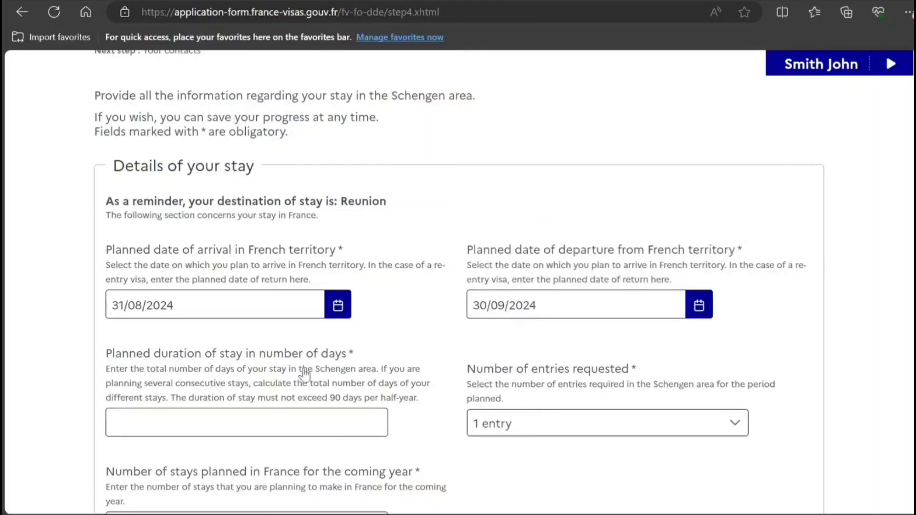
Enter a stay duration of 30 days and 0 planned stays for the coming year.
{"action": "left_click", "coordinate": [200, 421]}
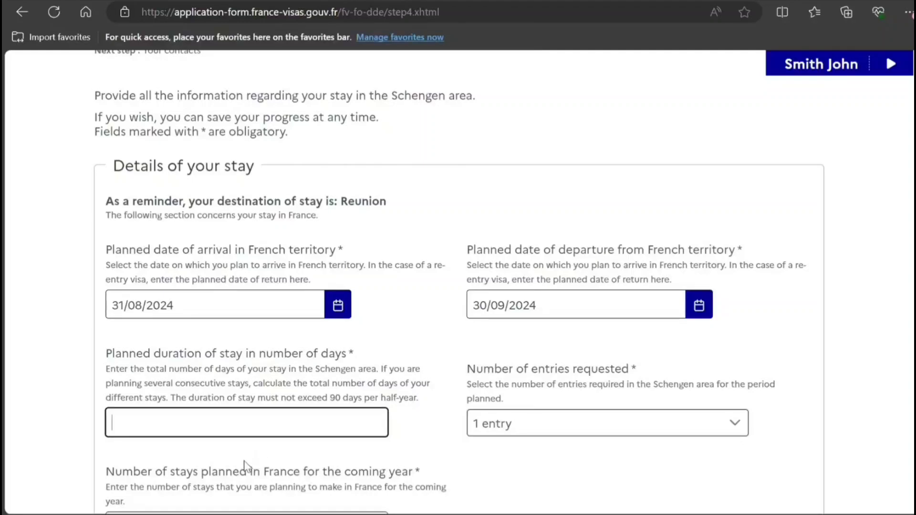
{"action": "left_click", "coordinate": [242, 487]}
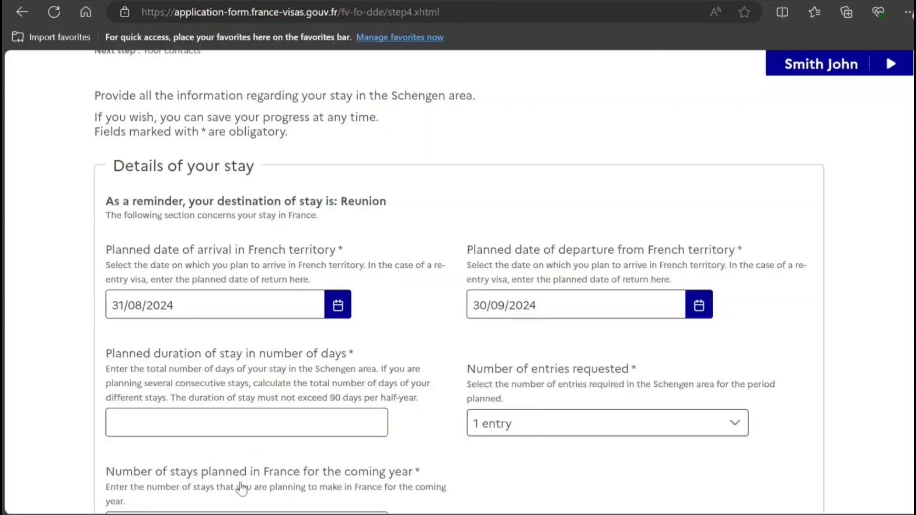
{"action": "left_click", "coordinate": [158, 431]}
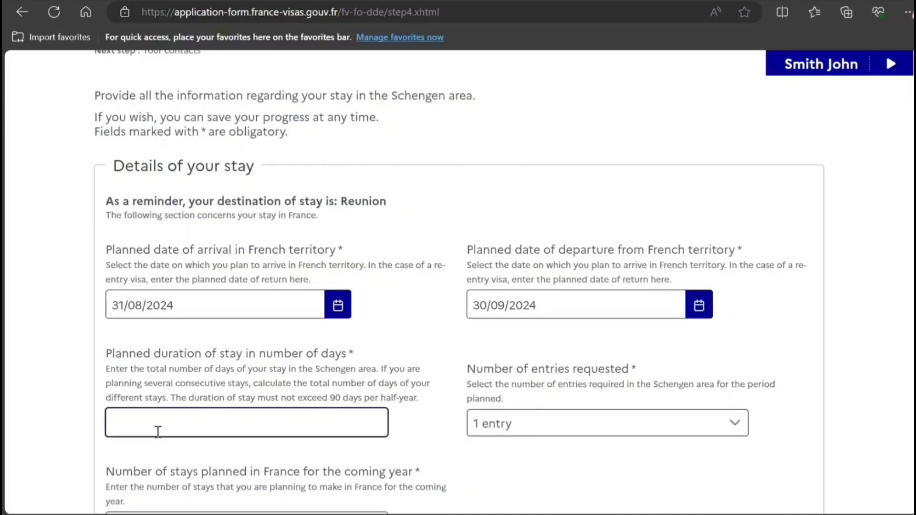
{"action": "type", "text": "30"}
{"action": "scroll", "coordinate": [524, 303], "scroll_direction": "down", "scroll_amount": 4}
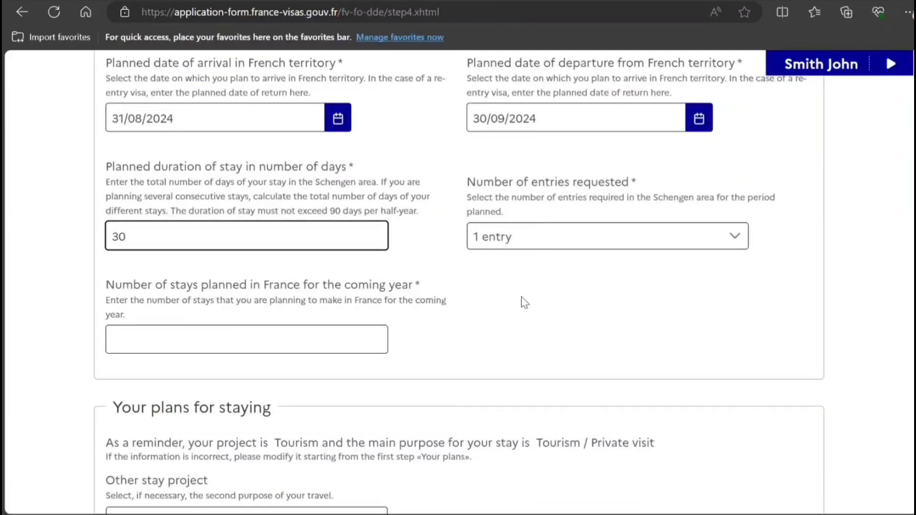
{"action": "left_click", "coordinate": [328, 342]}
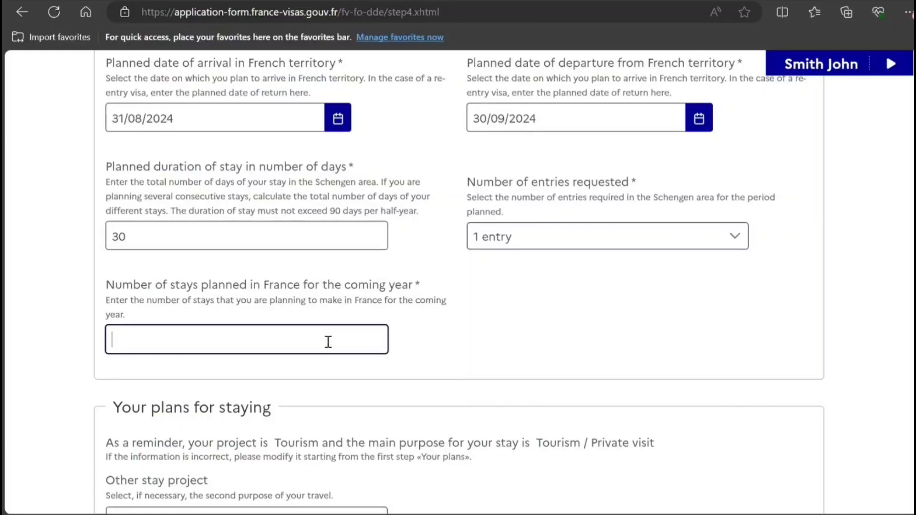
{"action": "type", "text": "0"}
{"action": "scroll", "coordinate": [622, 265], "scroll_direction": "down", "scroll_amount": 3}
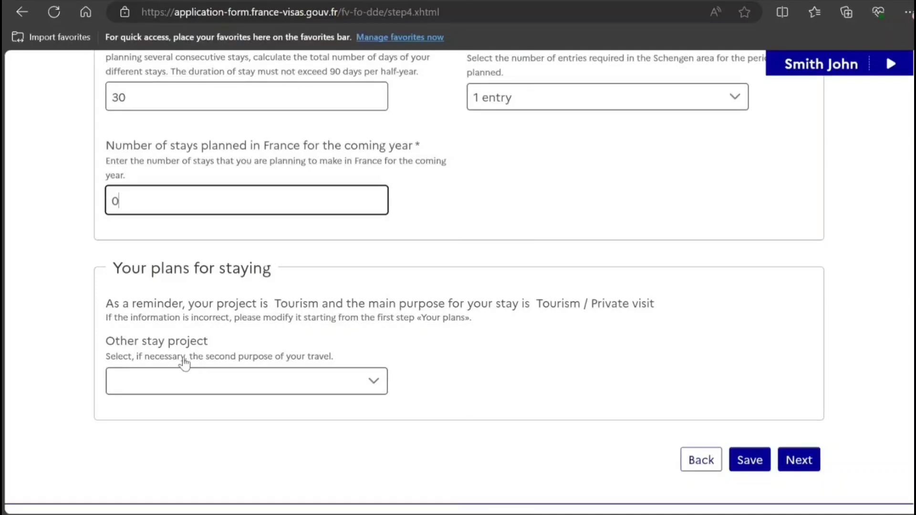
Choose Tourism as the other stay project and continue to Step 5 'Your contacts'.
{"action": "left_click", "coordinate": [111, 367]}
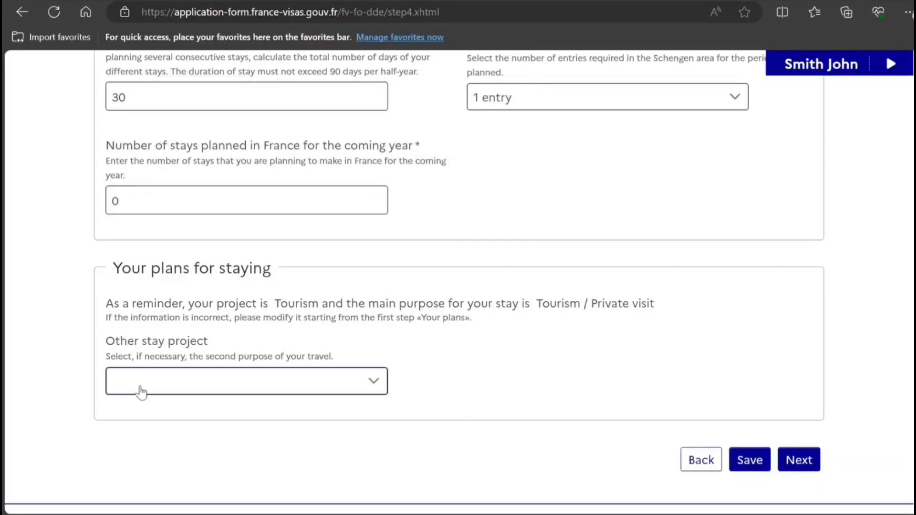
{"action": "left_click", "coordinate": [161, 379]}
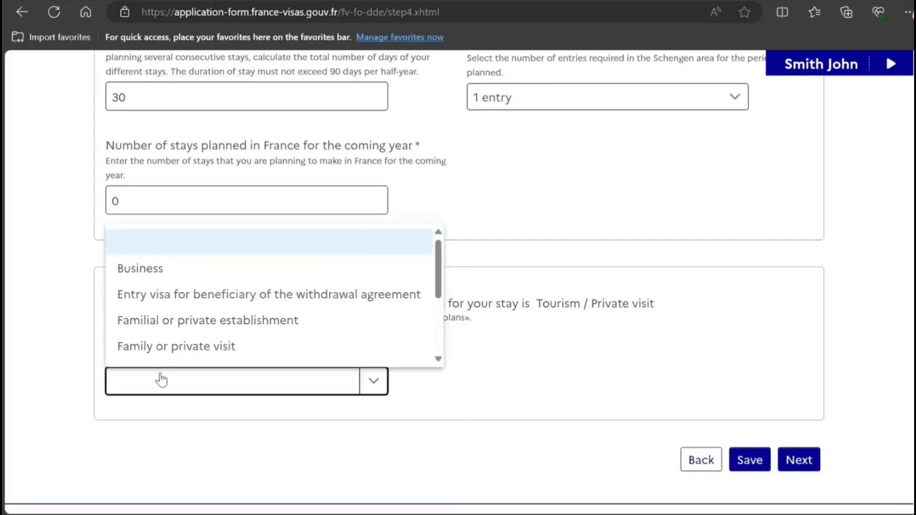
{"action": "left_click", "coordinate": [437, 359]}
{"action": "scroll", "coordinate": [441, 366], "scroll_direction": "down", "scroll_amount": 2}
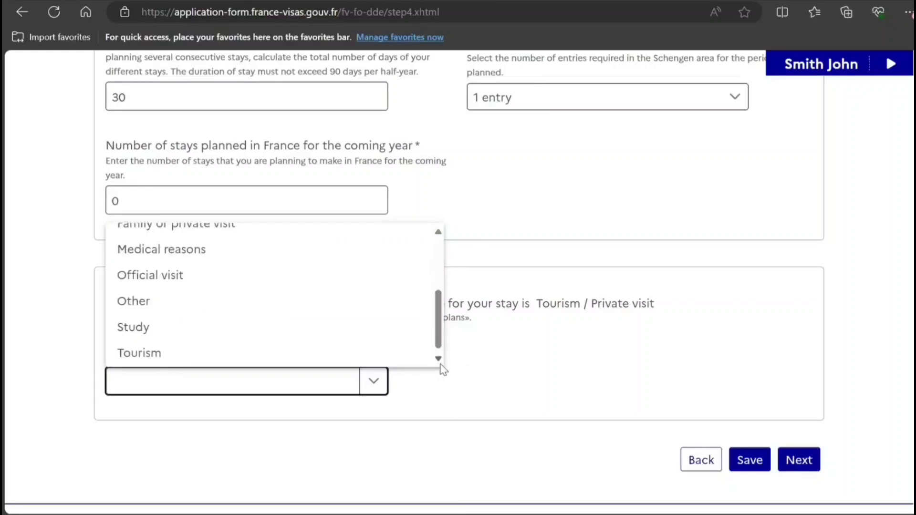
{"action": "left_click", "coordinate": [340, 348]}
{"action": "left_click", "coordinate": [524, 382]}
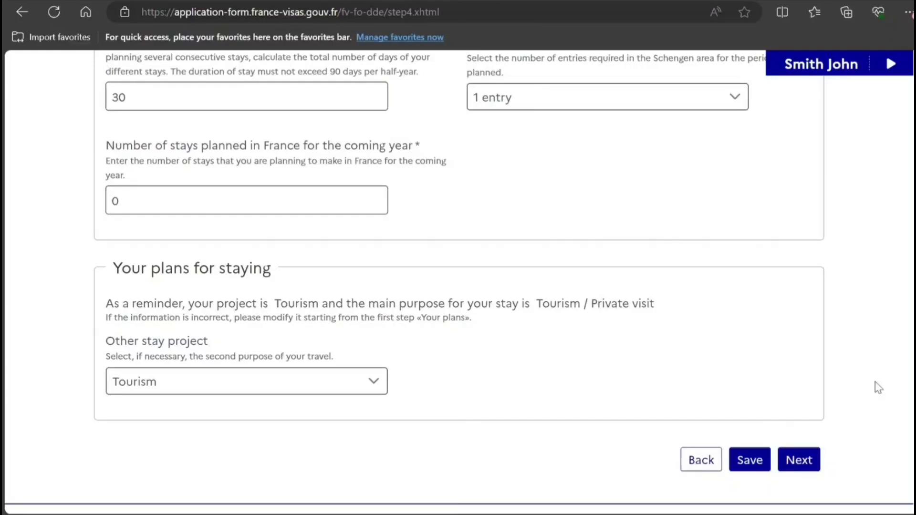
{"action": "left_click", "coordinate": [802, 465]}
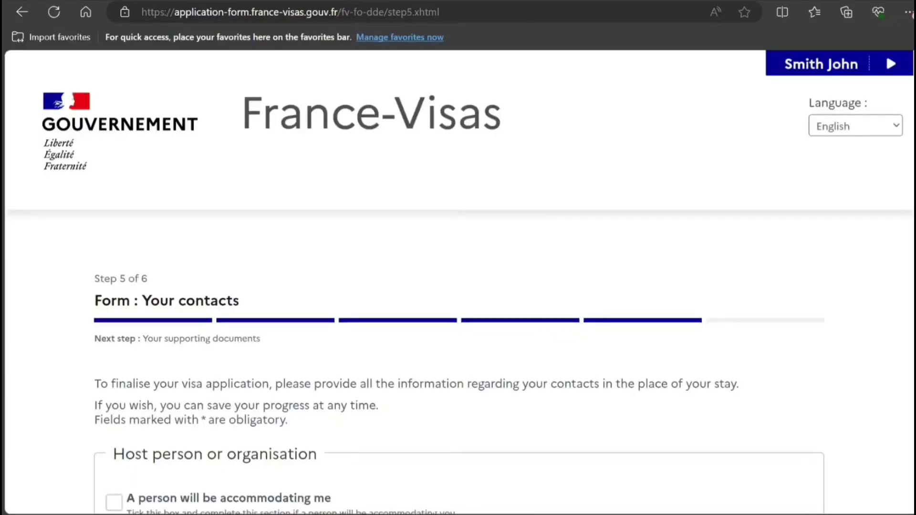
Tick 'My hotel or place of accommodation (if different)' to reveal the hotel detail fields.
{"action": "scroll", "coordinate": [262, 362], "scroll_direction": "down", "scroll_amount": 6}
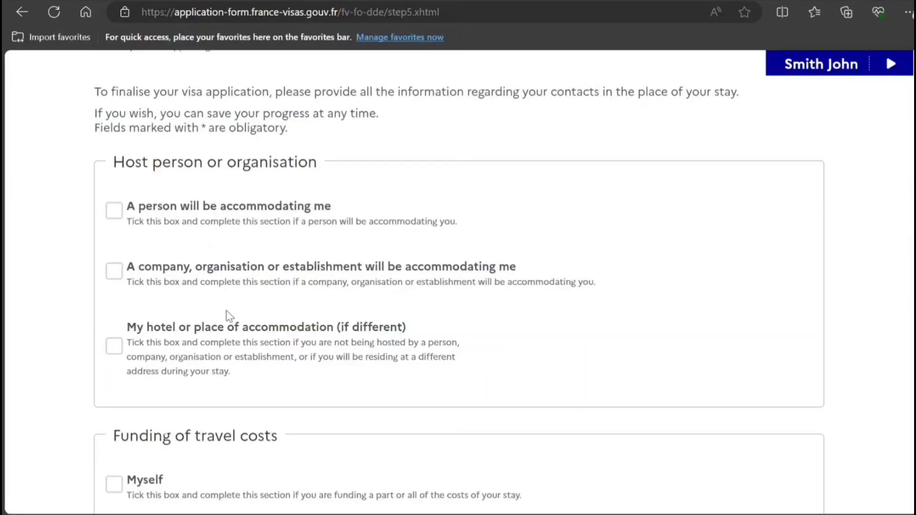
{"action": "left_click", "coordinate": [114, 346]}
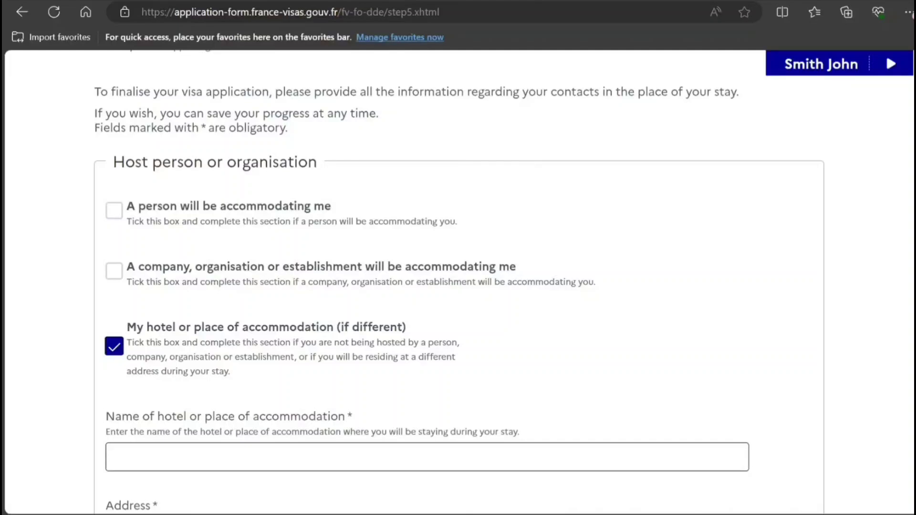
{"action": "scroll", "coordinate": [905, 260], "scroll_direction": "down", "scroll_amount": 1}
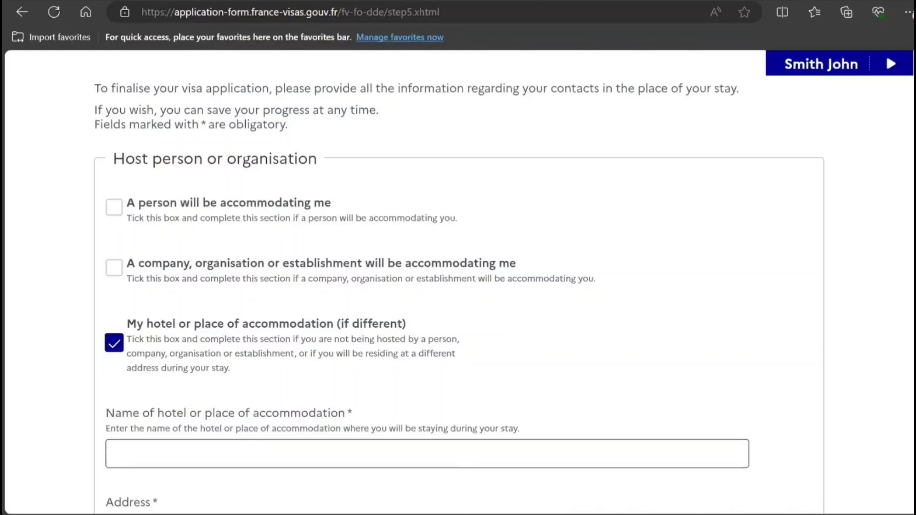
{"action": "scroll", "coordinate": [458, 286], "scroll_direction": "down", "scroll_amount": 5}
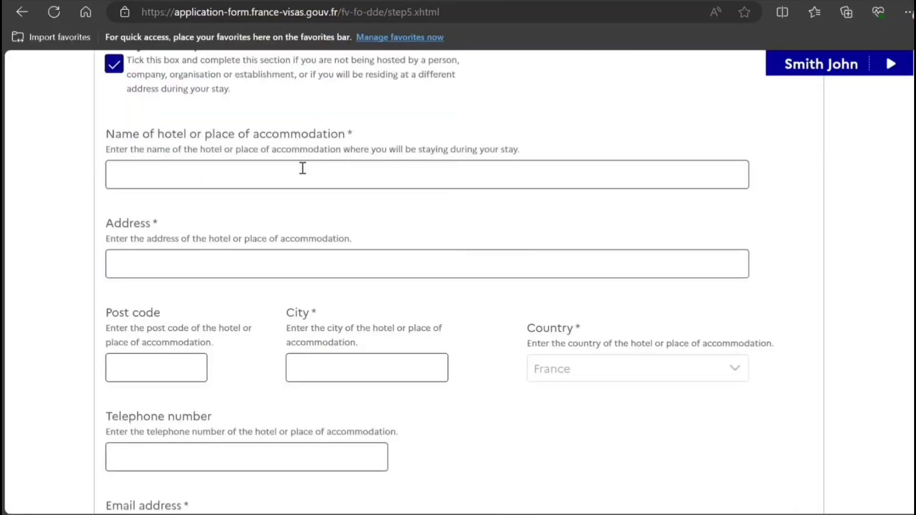
Enter the hotel's name, address and post code.
{"action": "left_click", "coordinate": [303, 175]}
{"action": "type", "text": "KJJJH HJ  N"}
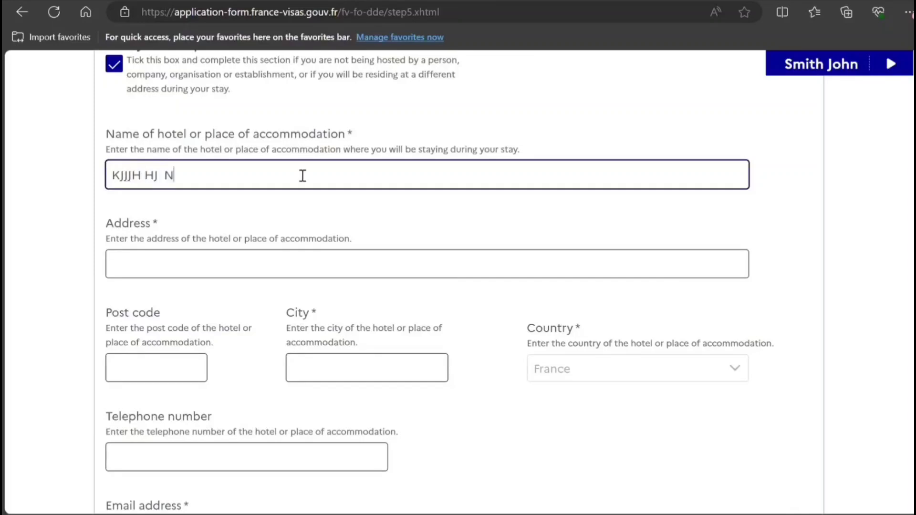
{"action": "type", "text": "NB"}
{"action": "key", "text": "Tab"}
{"action": "type", "text": "6"}
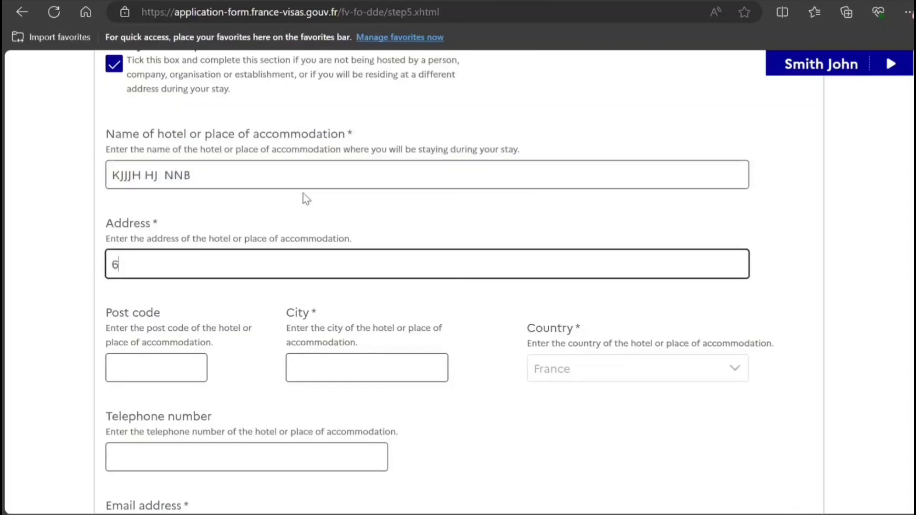
{"action": "type", "text": "6G G GGFG"}
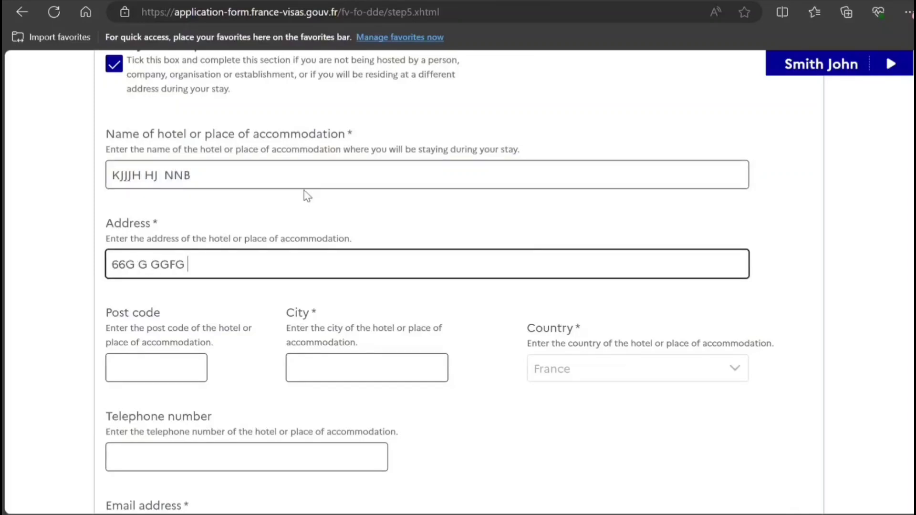
{"action": "key", "text": "Tab"}
{"action": "type", "text": "6"}
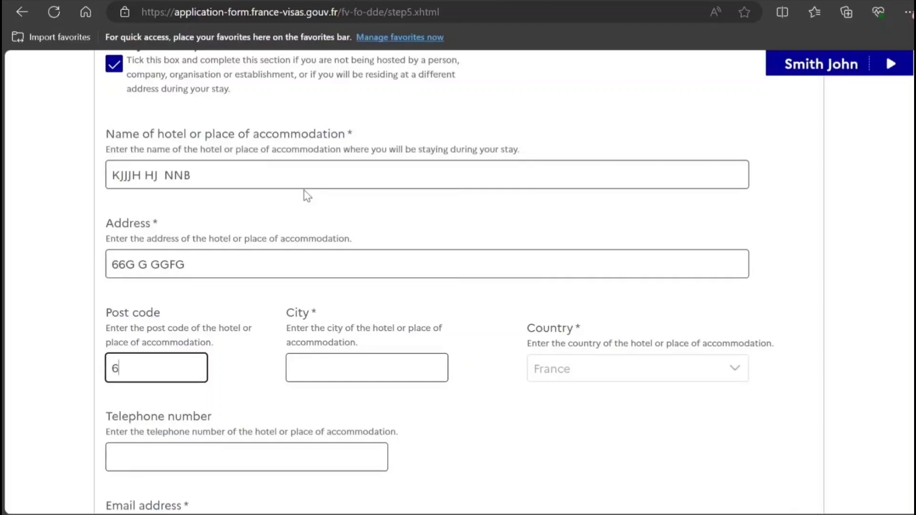
{"action": "type", "text": "7676767"}
Fill in the hotel's city, telephone number and e-mail address.
{"action": "key", "text": "Tab"}
{"action": "type", "text": "G"}
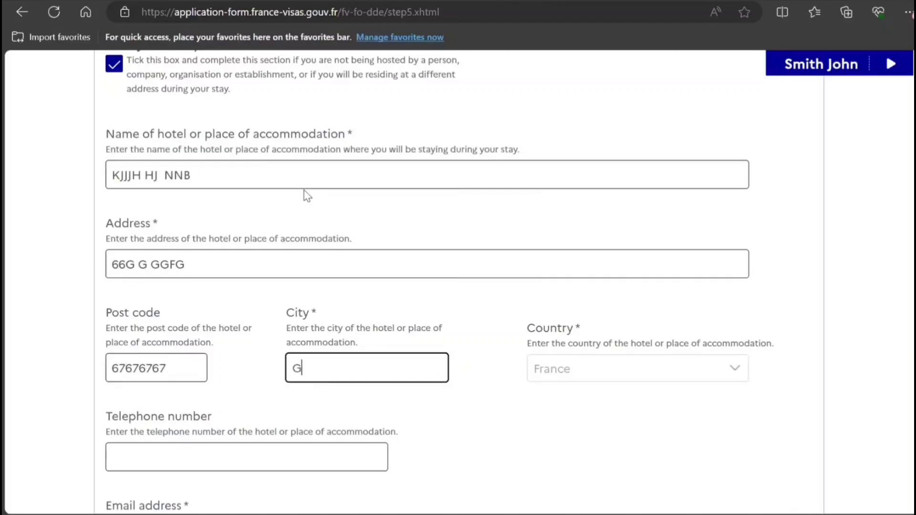
{"action": "type", "text": " B C FF"}
{"action": "key", "text": "Tab"}
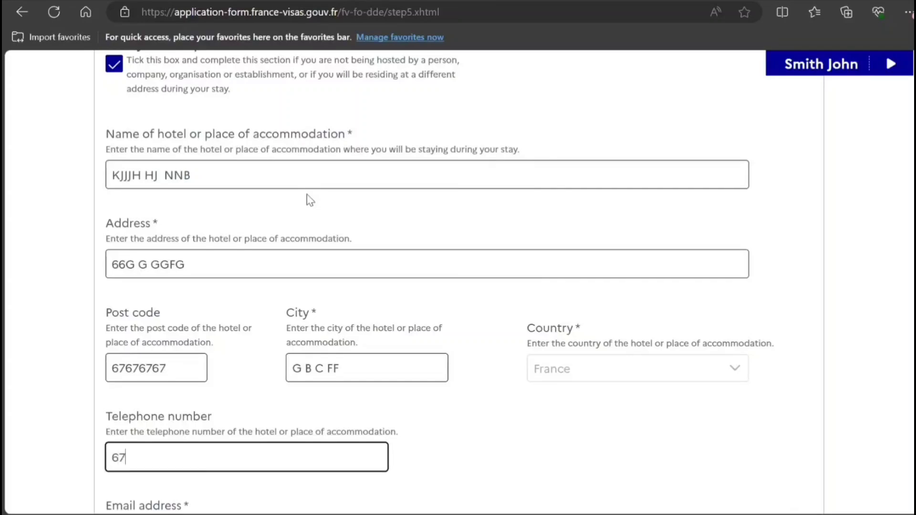
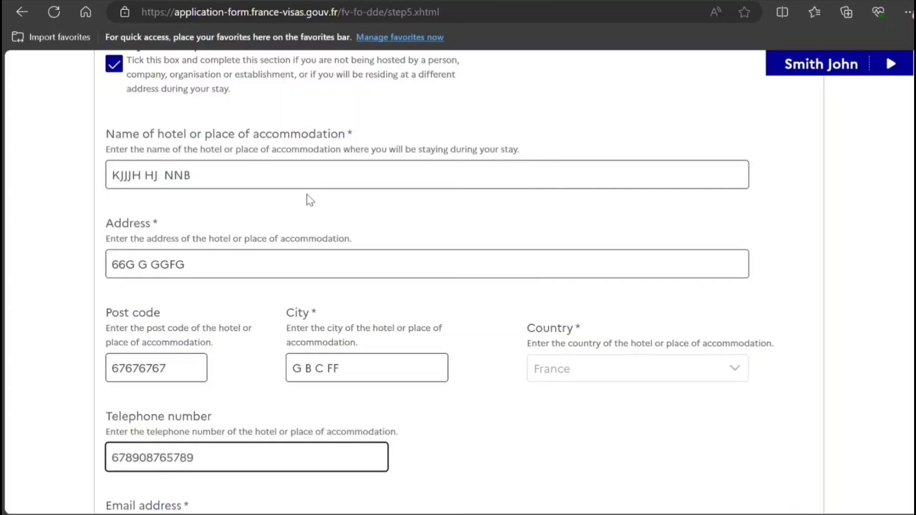
{"action": "key", "text": "Tab"}
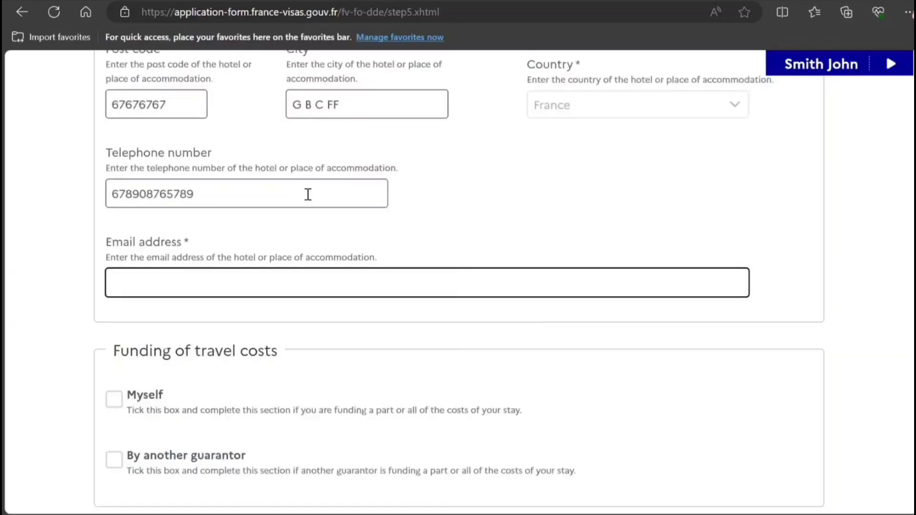
{"action": "type", "text": "GHGHGHH"}
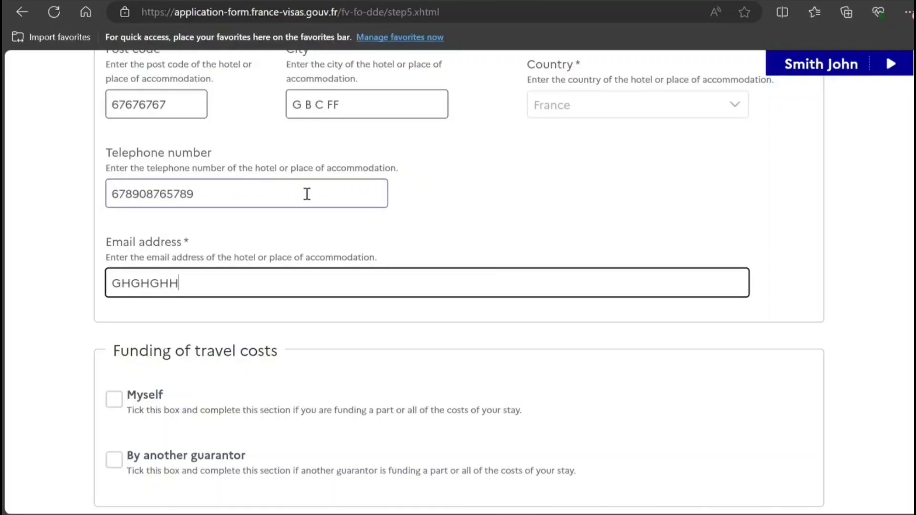
{"action": "type", "text": "G@GFCGVHBJLKNVFC"}
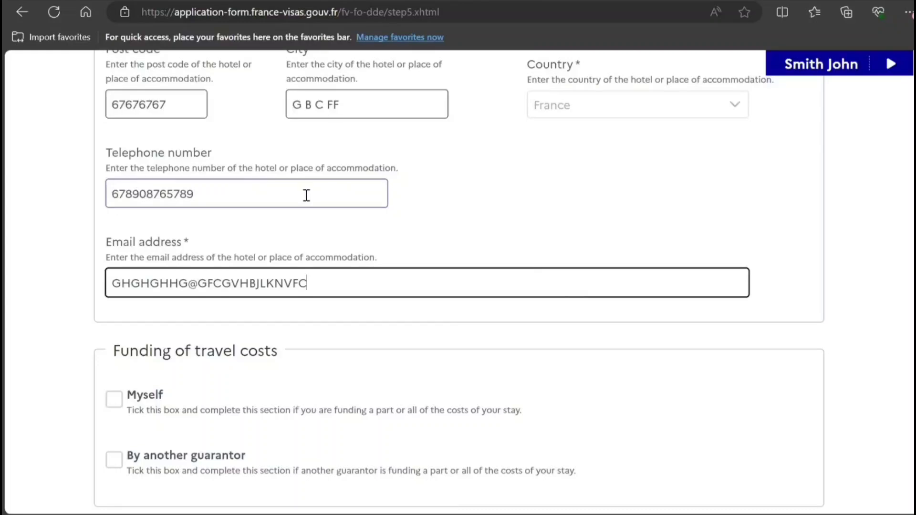
{"action": "type", "text": ".VBBVBV"}
{"action": "key", "text": "Tab"}
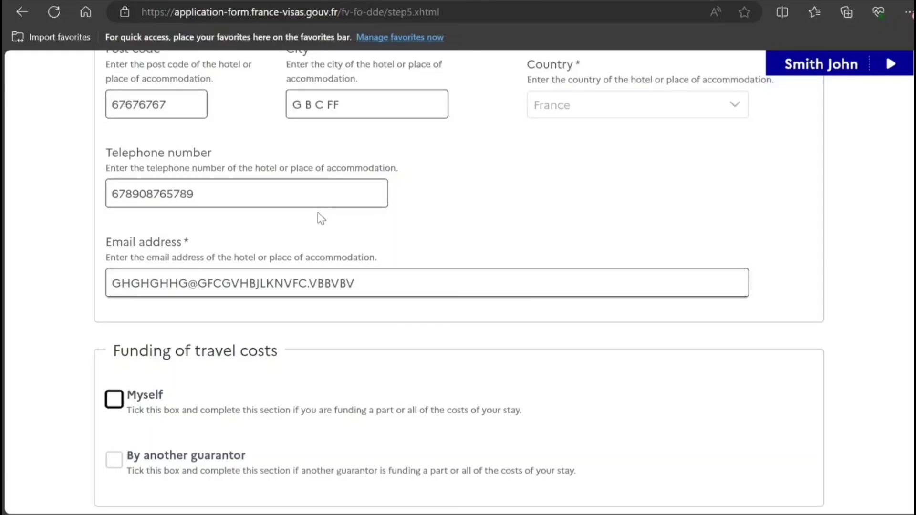
Declare self-funding with prepaid accommodation, credit card, cash and traveller's cheques, then proceed to Step 6.
{"action": "key", "text": "space"}
{"action": "scroll", "coordinate": [396, 271], "scroll_direction": "down", "scroll_amount": 3}
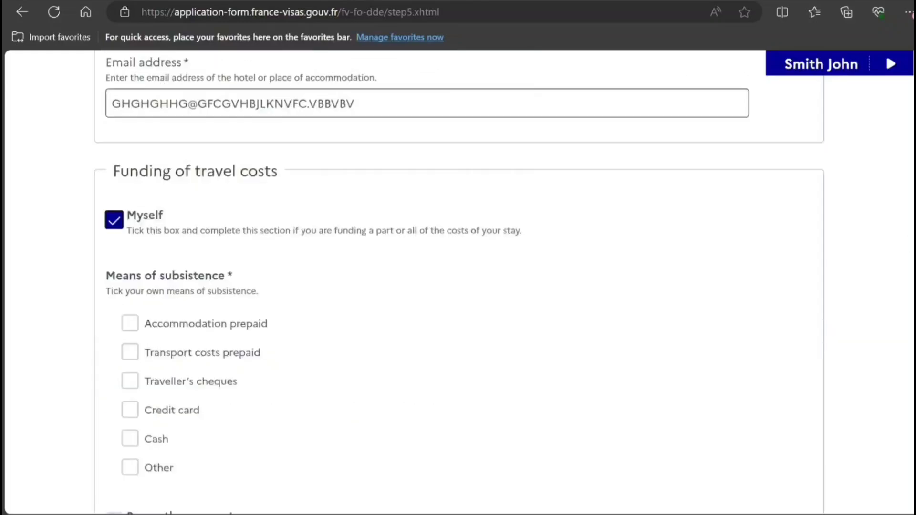
{"action": "scroll", "coordinate": [396, 271], "scroll_direction": "down", "scroll_amount": 3}
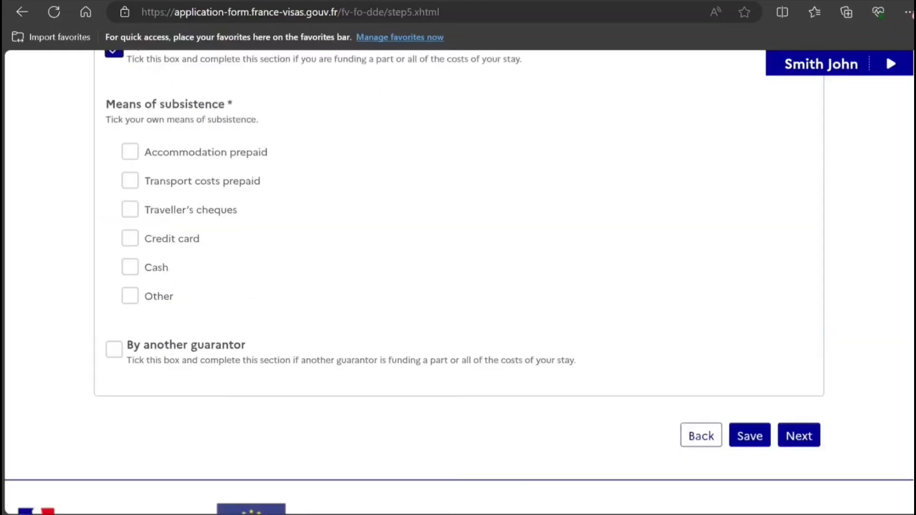
{"action": "left_click", "coordinate": [128, 152]}
{"action": "left_click", "coordinate": [130, 238]}
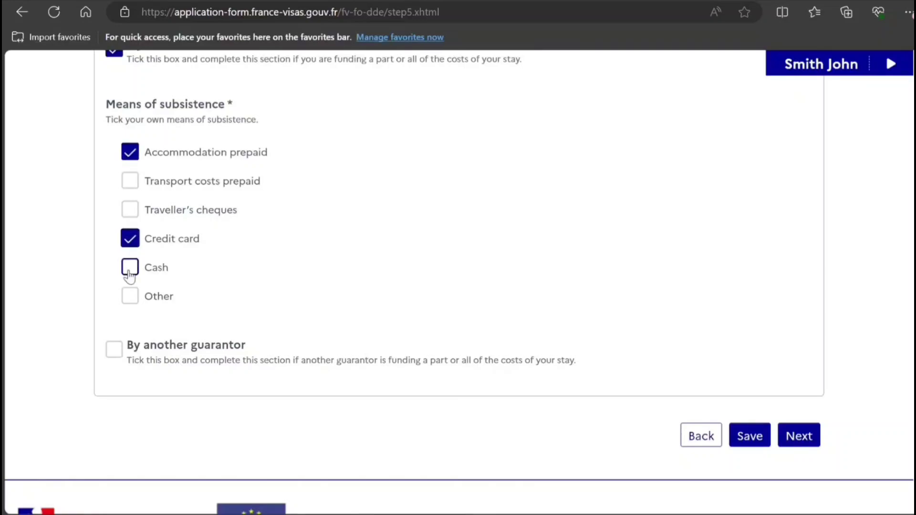
{"action": "left_click", "coordinate": [129, 266]}
{"action": "left_click", "coordinate": [130, 211]}
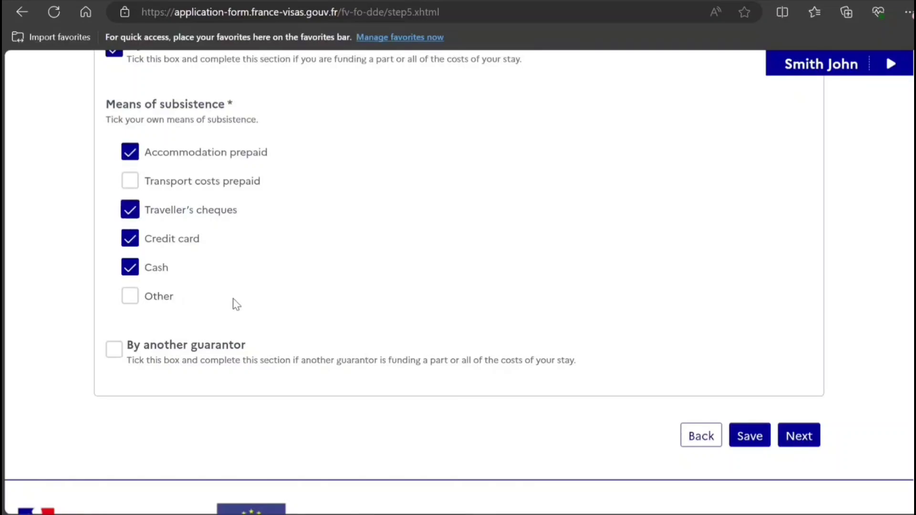
{"action": "left_click", "coordinate": [797, 429]}
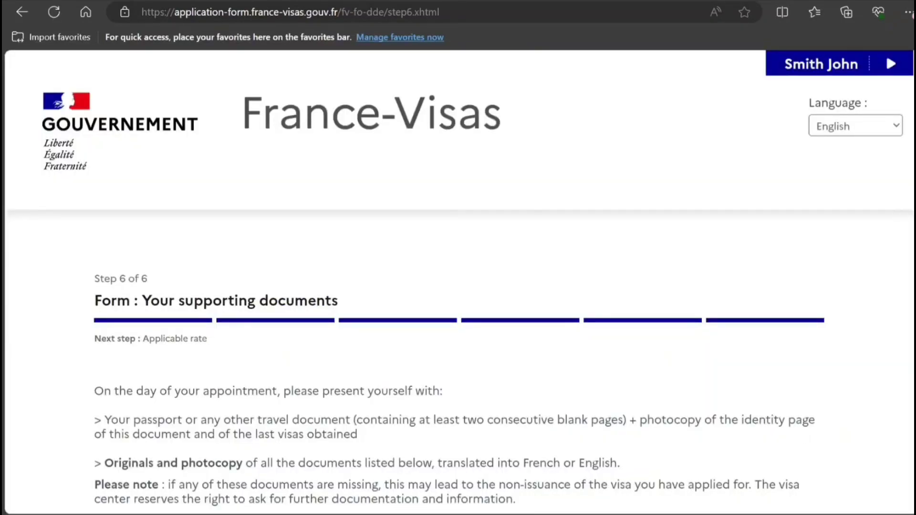
{"action": "scroll", "coordinate": [460, 294], "scroll_direction": "down", "scroll_amount": 2}
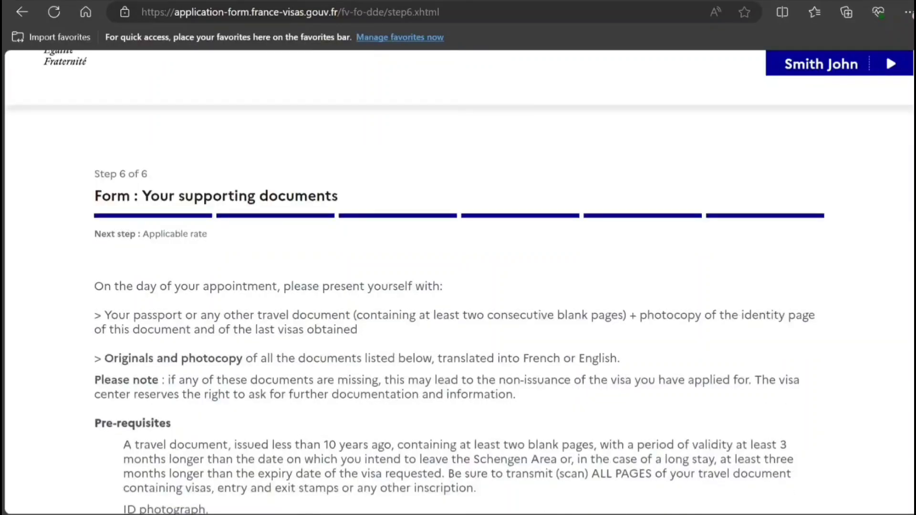
{"action": "scroll", "coordinate": [459, 293], "scroll_direction": "down", "scroll_amount": 1}
{"action": "scroll", "coordinate": [459, 293], "scroll_direction": "down", "scroll_amount": 1}
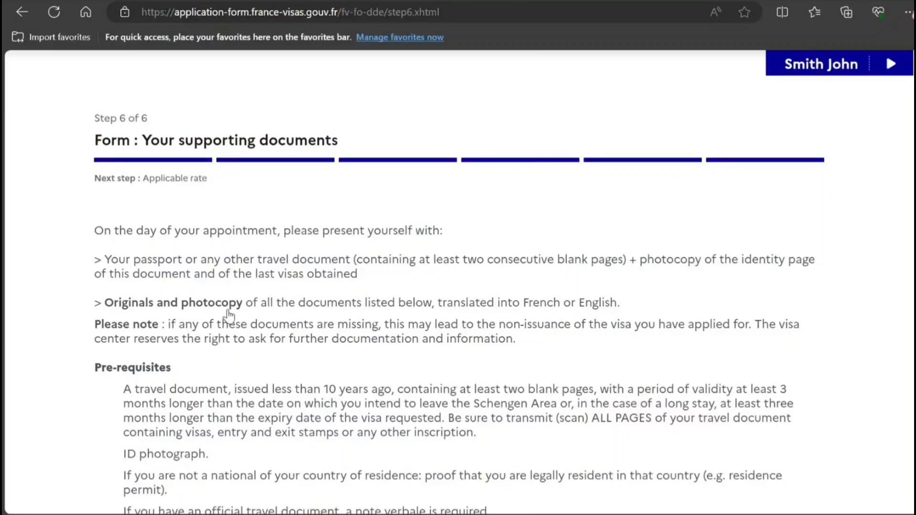
{"action": "scroll", "coordinate": [229, 315], "scroll_direction": "down", "scroll_amount": 4}
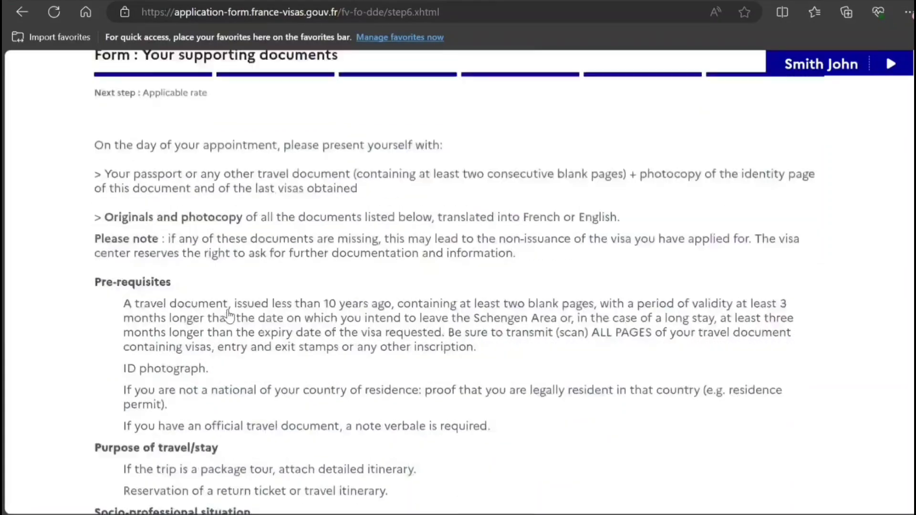
{"action": "scroll", "coordinate": [228, 315], "scroll_direction": "down", "scroll_amount": 3}
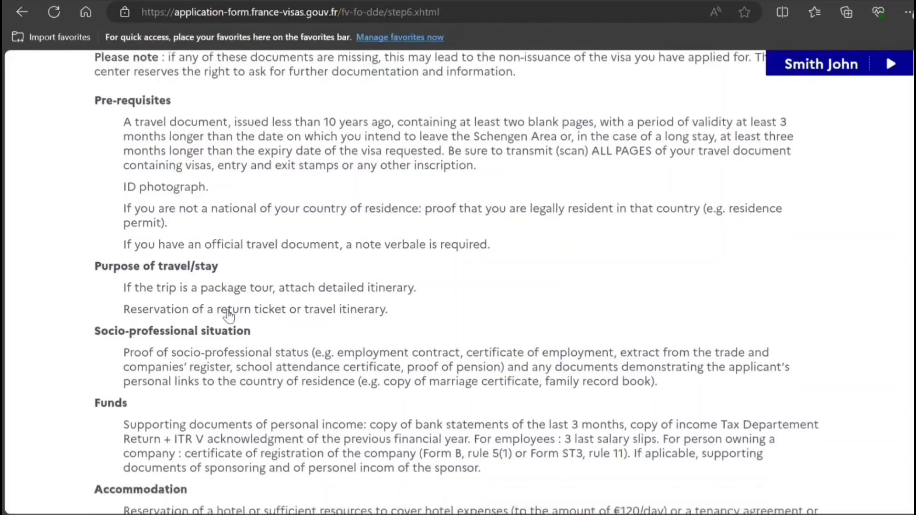
{"action": "scroll", "coordinate": [228, 314], "scroll_direction": "down", "scroll_amount": 3}
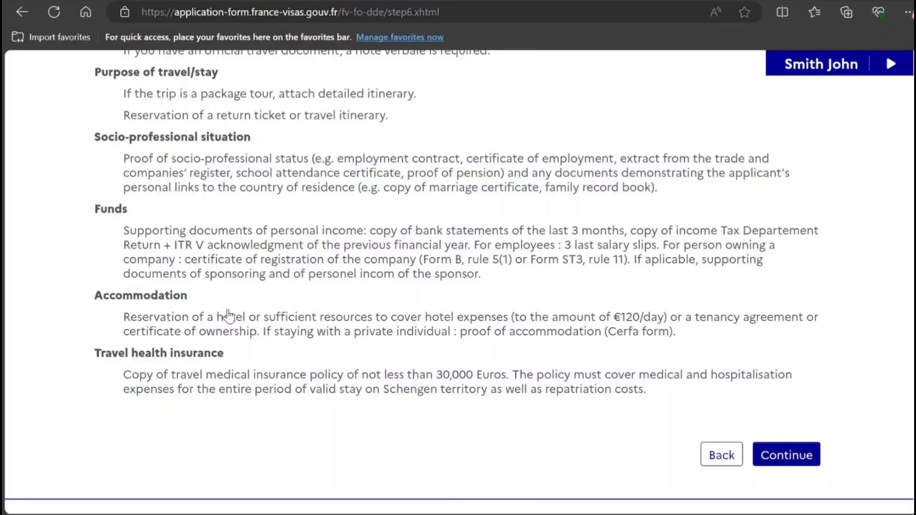
{"action": "scroll", "coordinate": [227, 312], "scroll_direction": "up", "scroll_amount": 15}
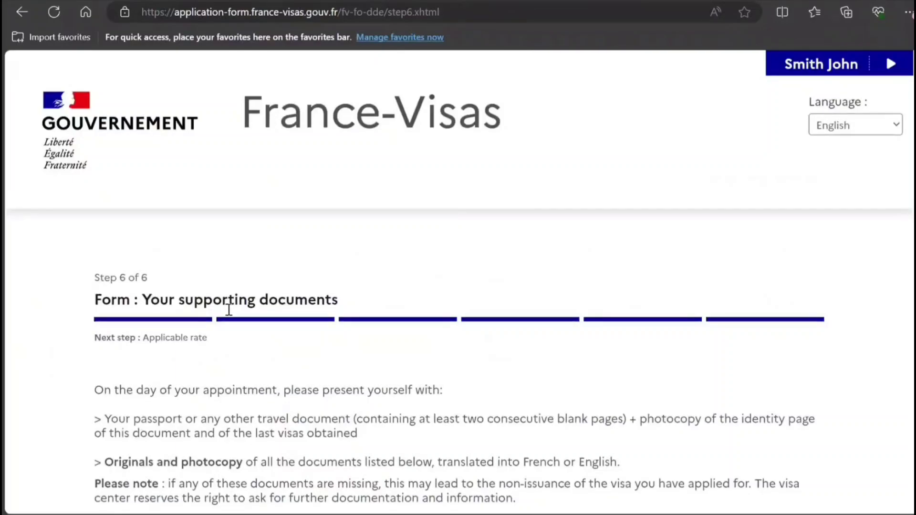
{"action": "scroll", "coordinate": [229, 310], "scroll_direction": "down", "scroll_amount": 4}
{"action": "scroll", "coordinate": [227, 312], "scroll_direction": "down", "scroll_amount": 9}
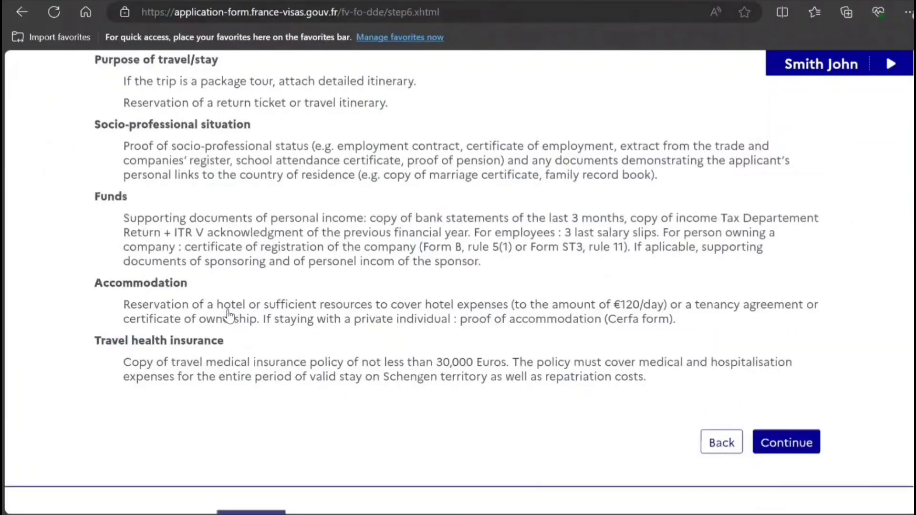